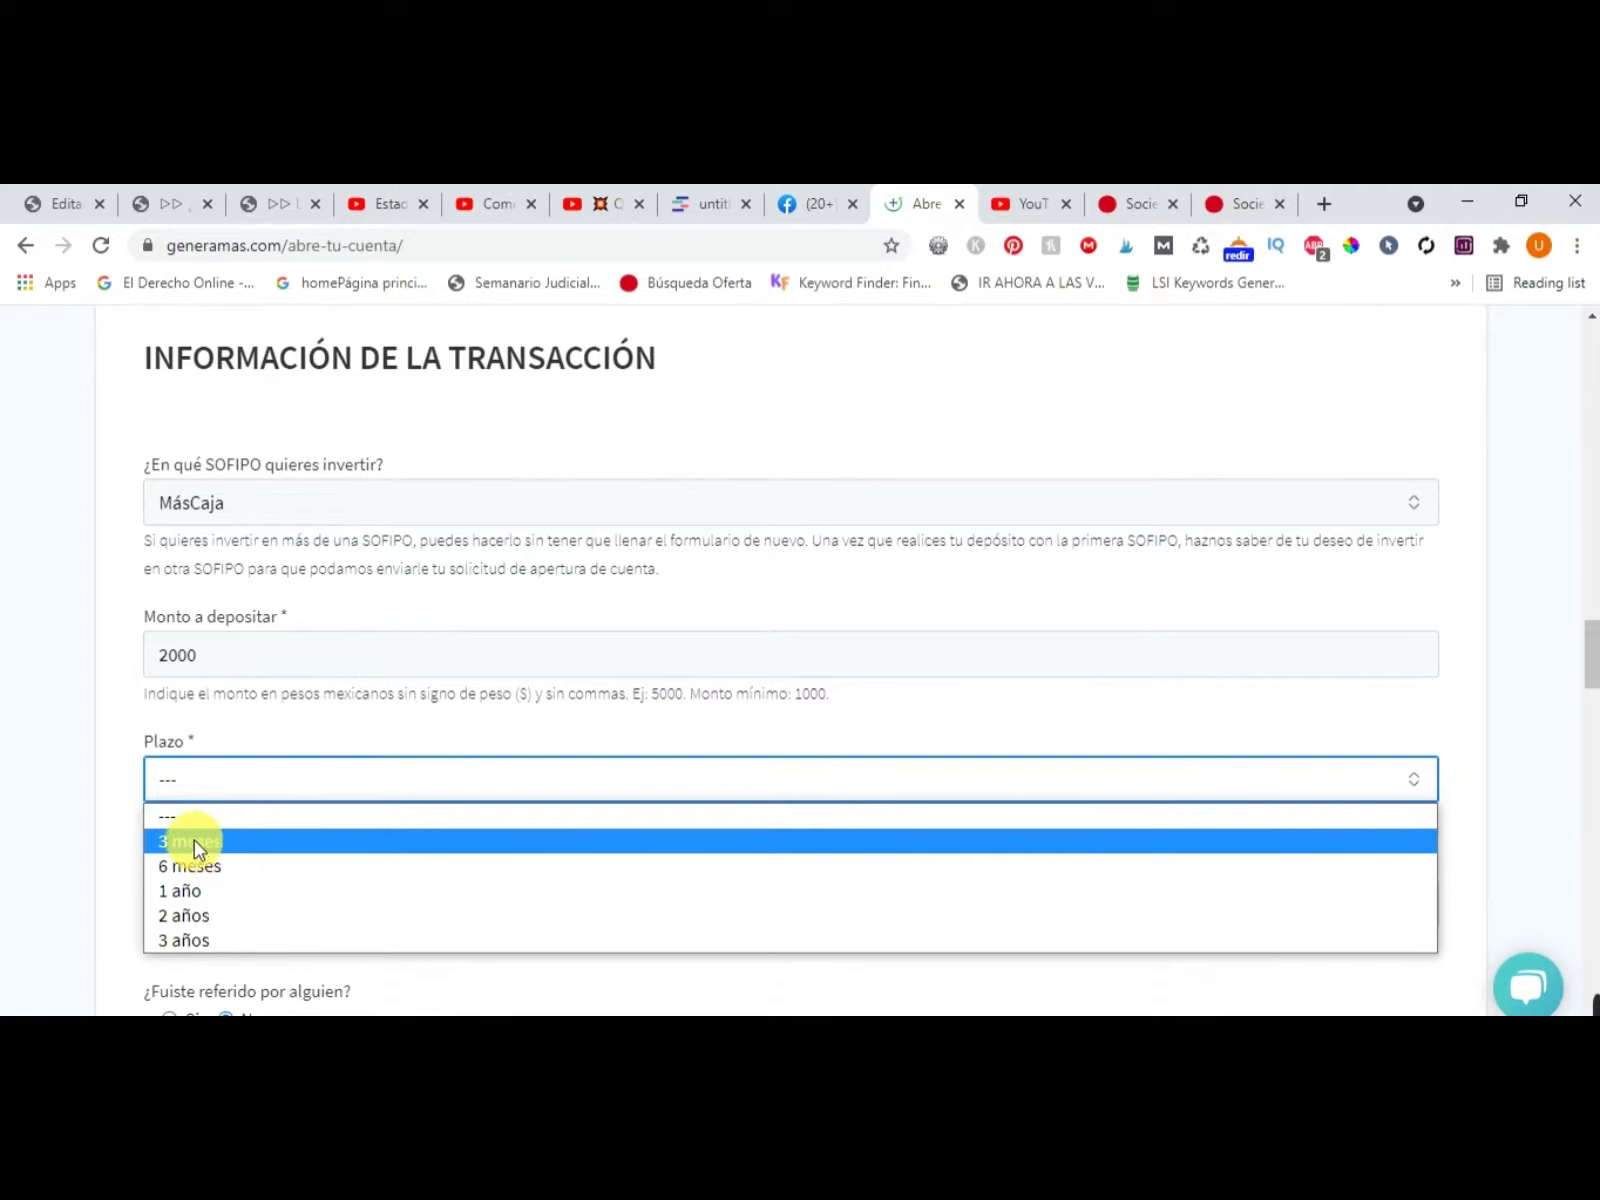
- Set the investment term (Plazo) to 1 año and enter Trabajo as the origin of the deposit
click(202, 889)
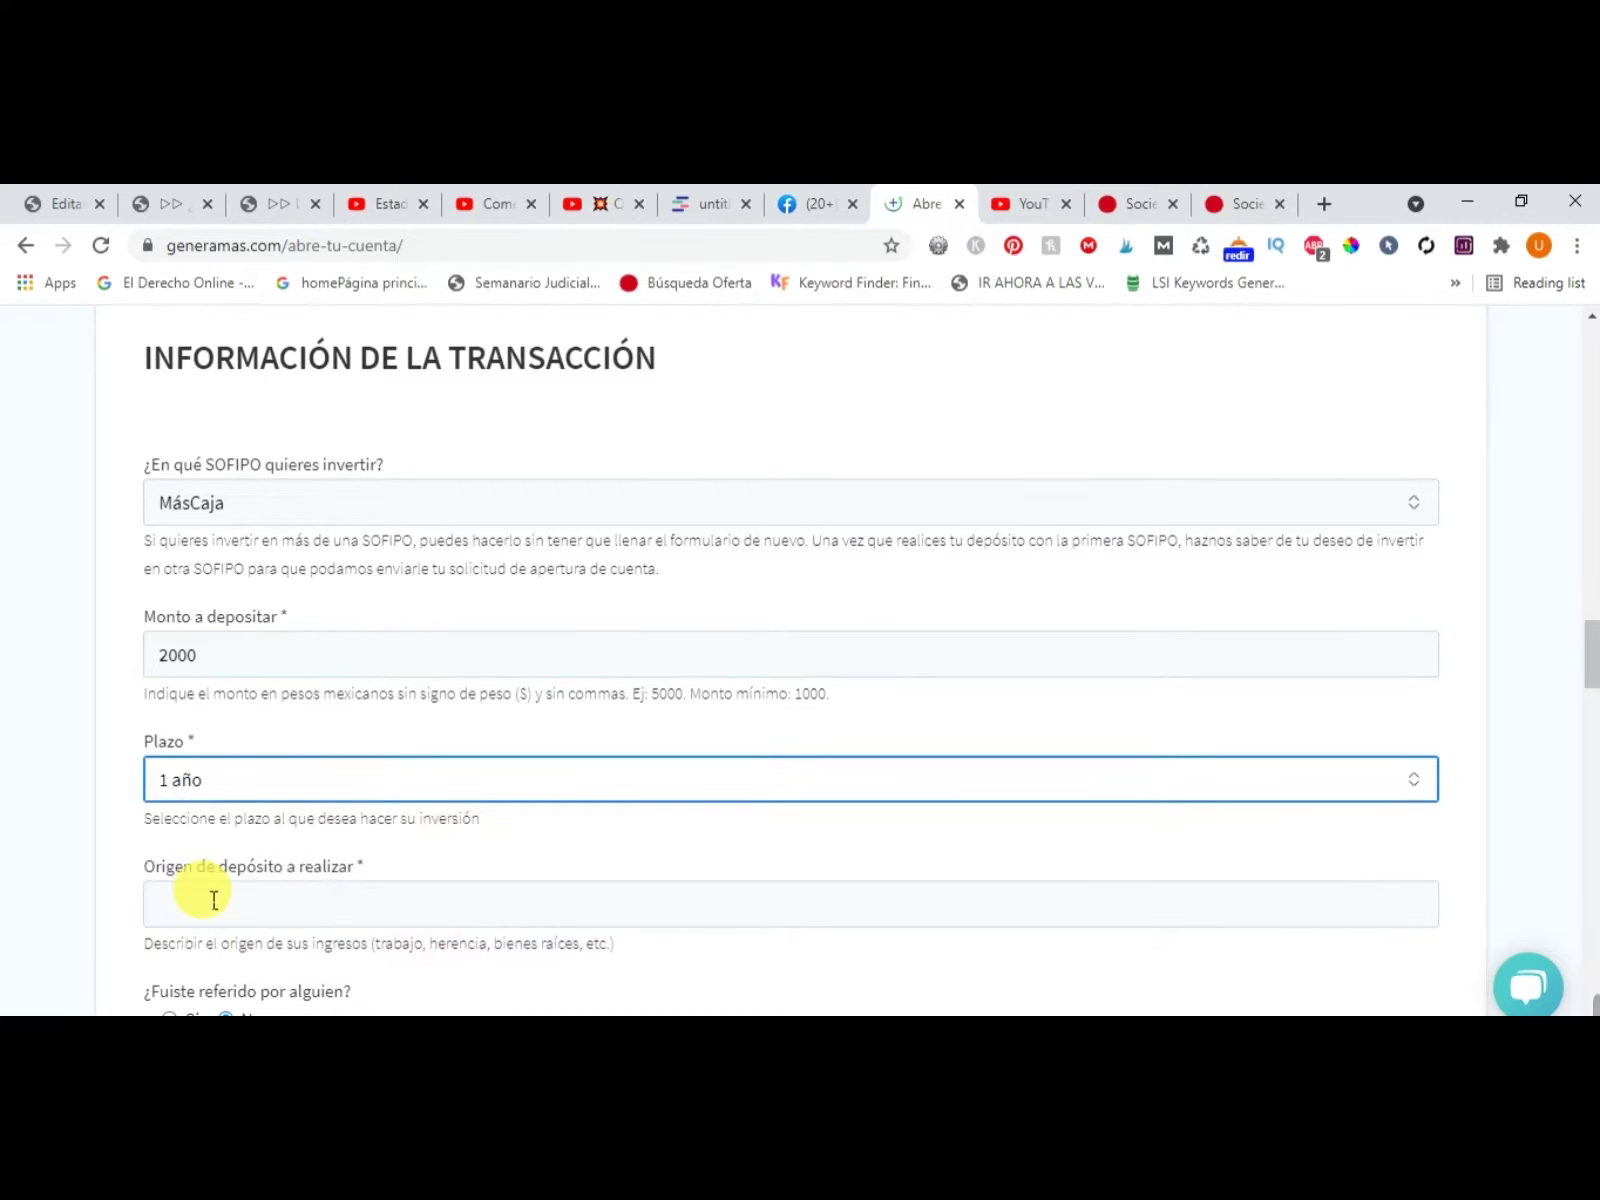
click(195, 795)
click(111, 846)
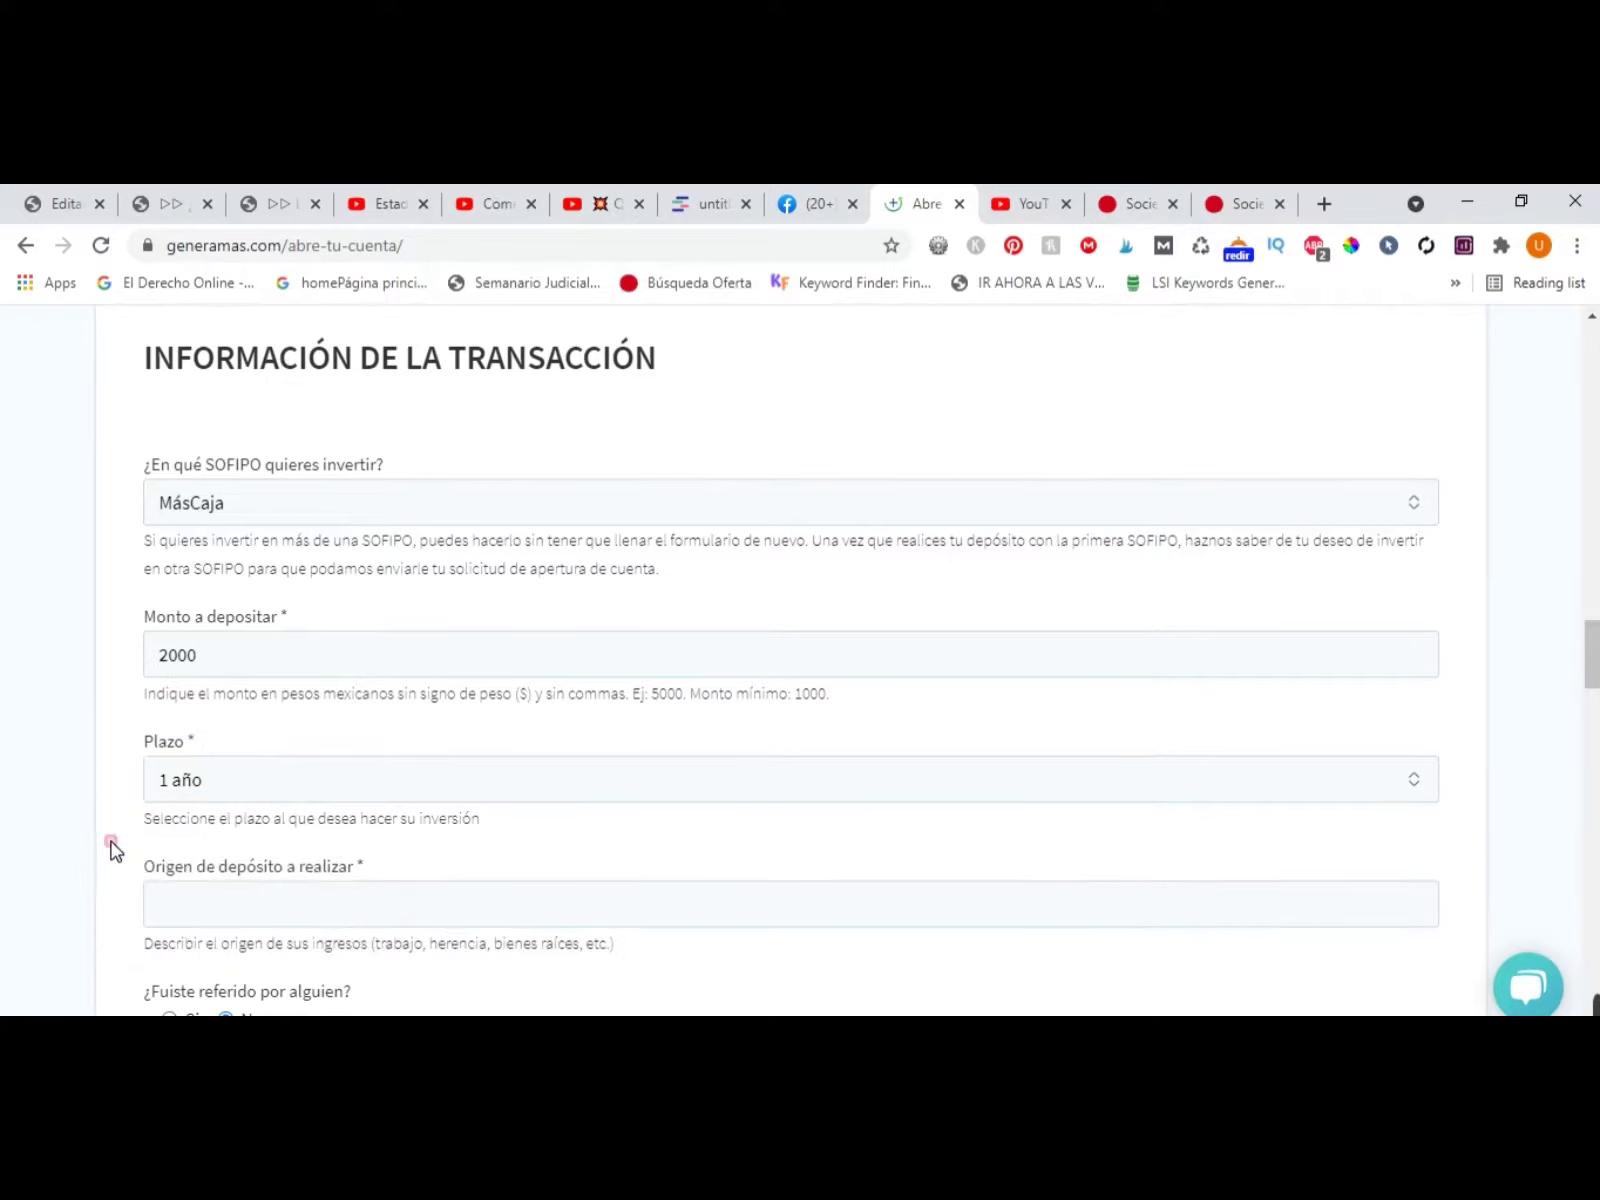
scroll(280, 838, down, 3)
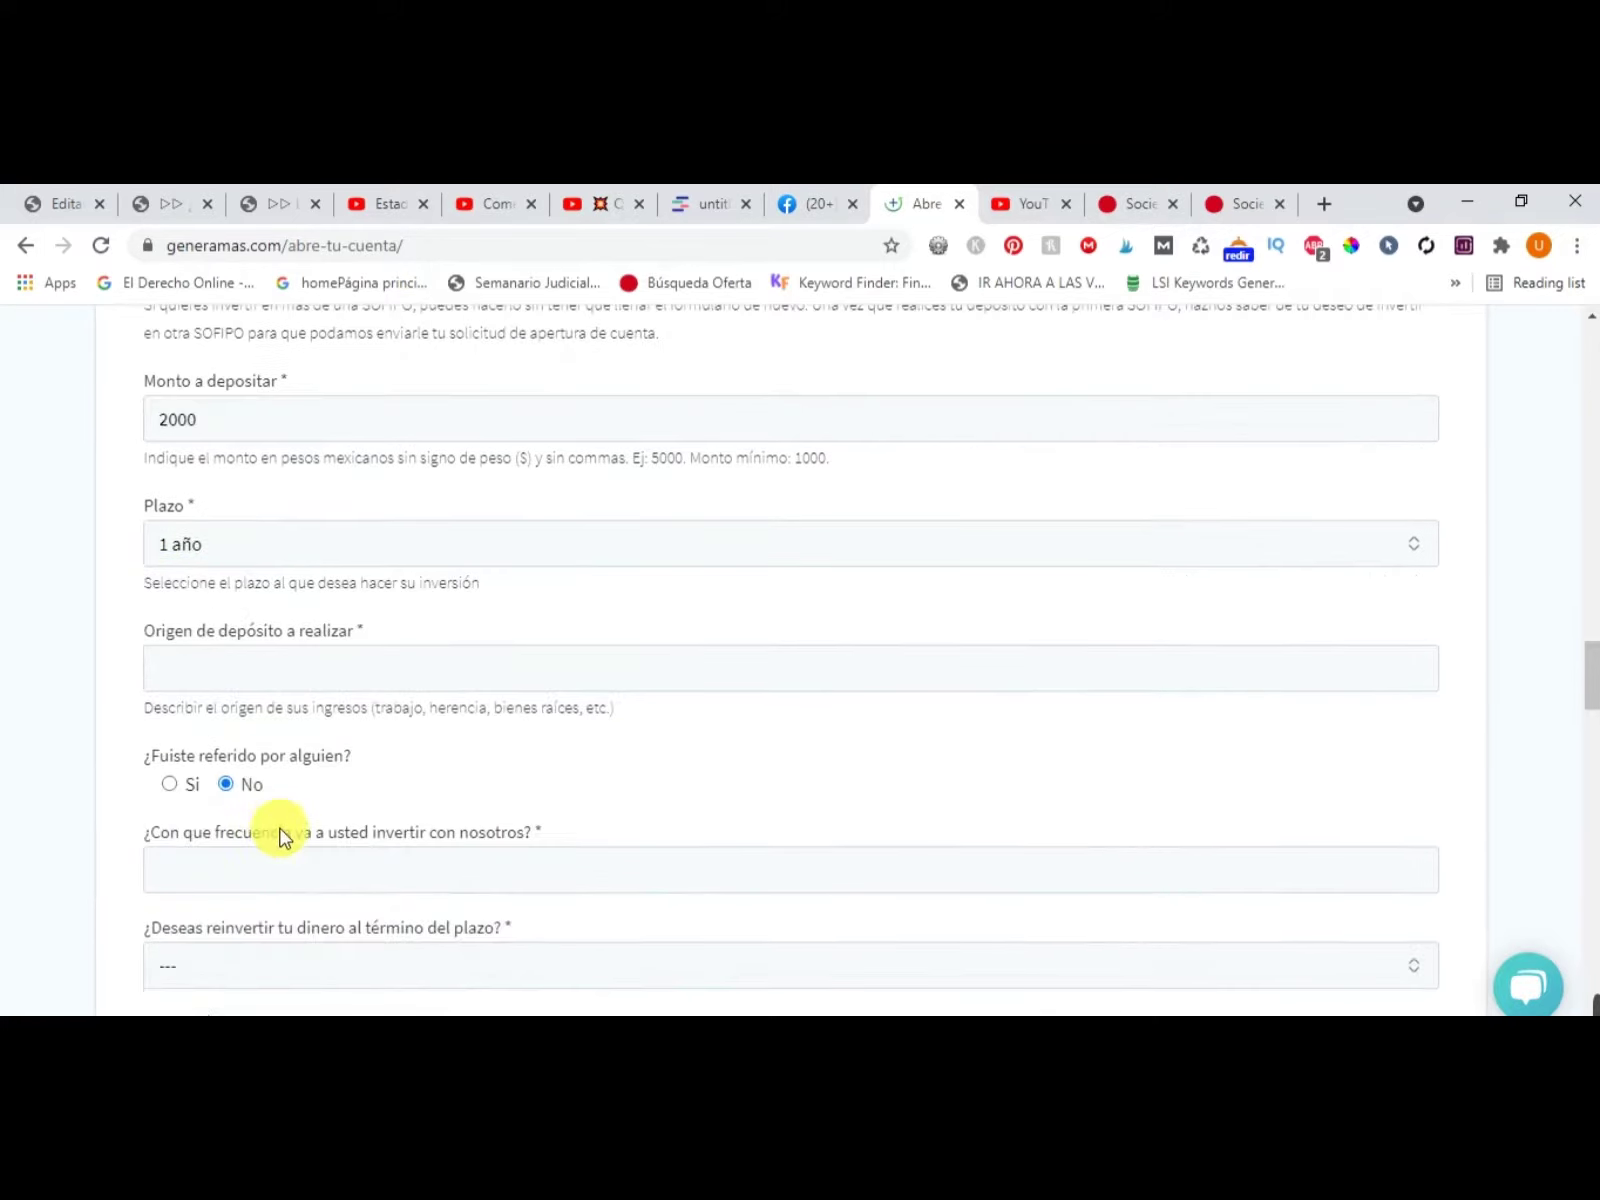
click(292, 668)
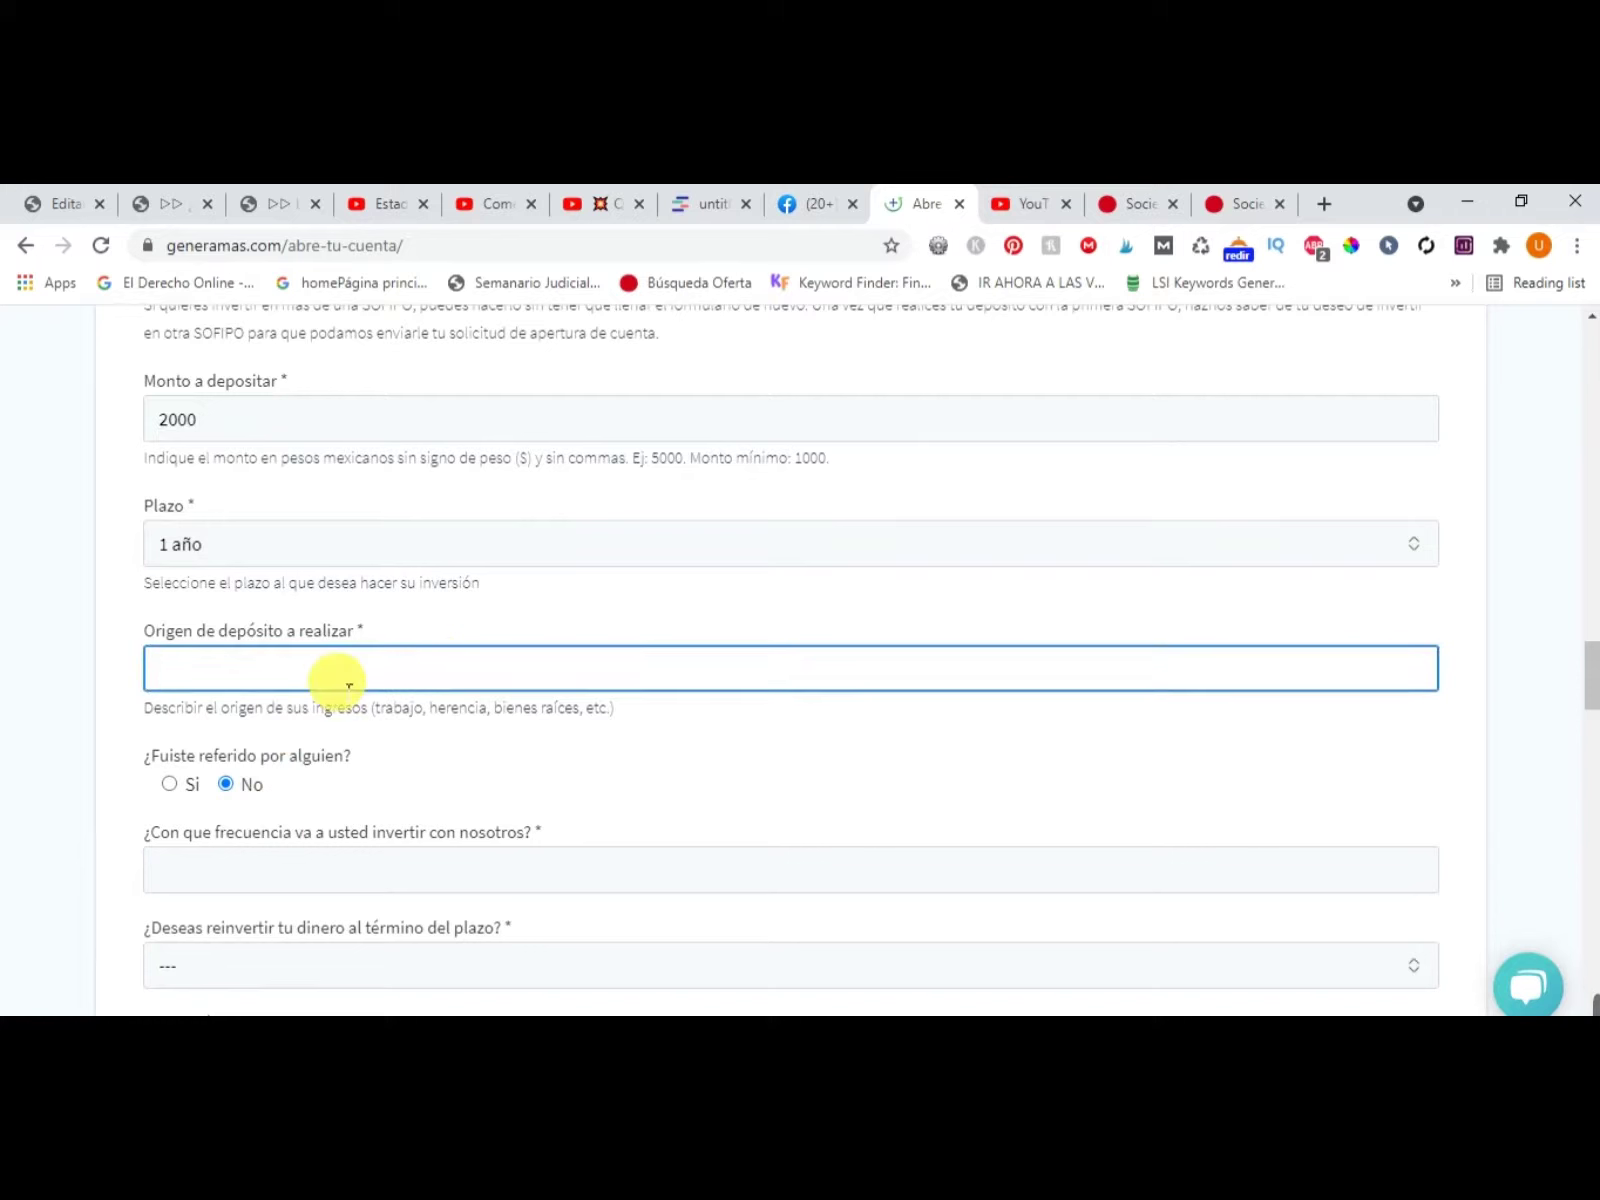
text(Trabajo)
- Answer Si to having been referred by someone and enter the referrer's e-mail as the referral code
scroll(405, 755, down, 1)
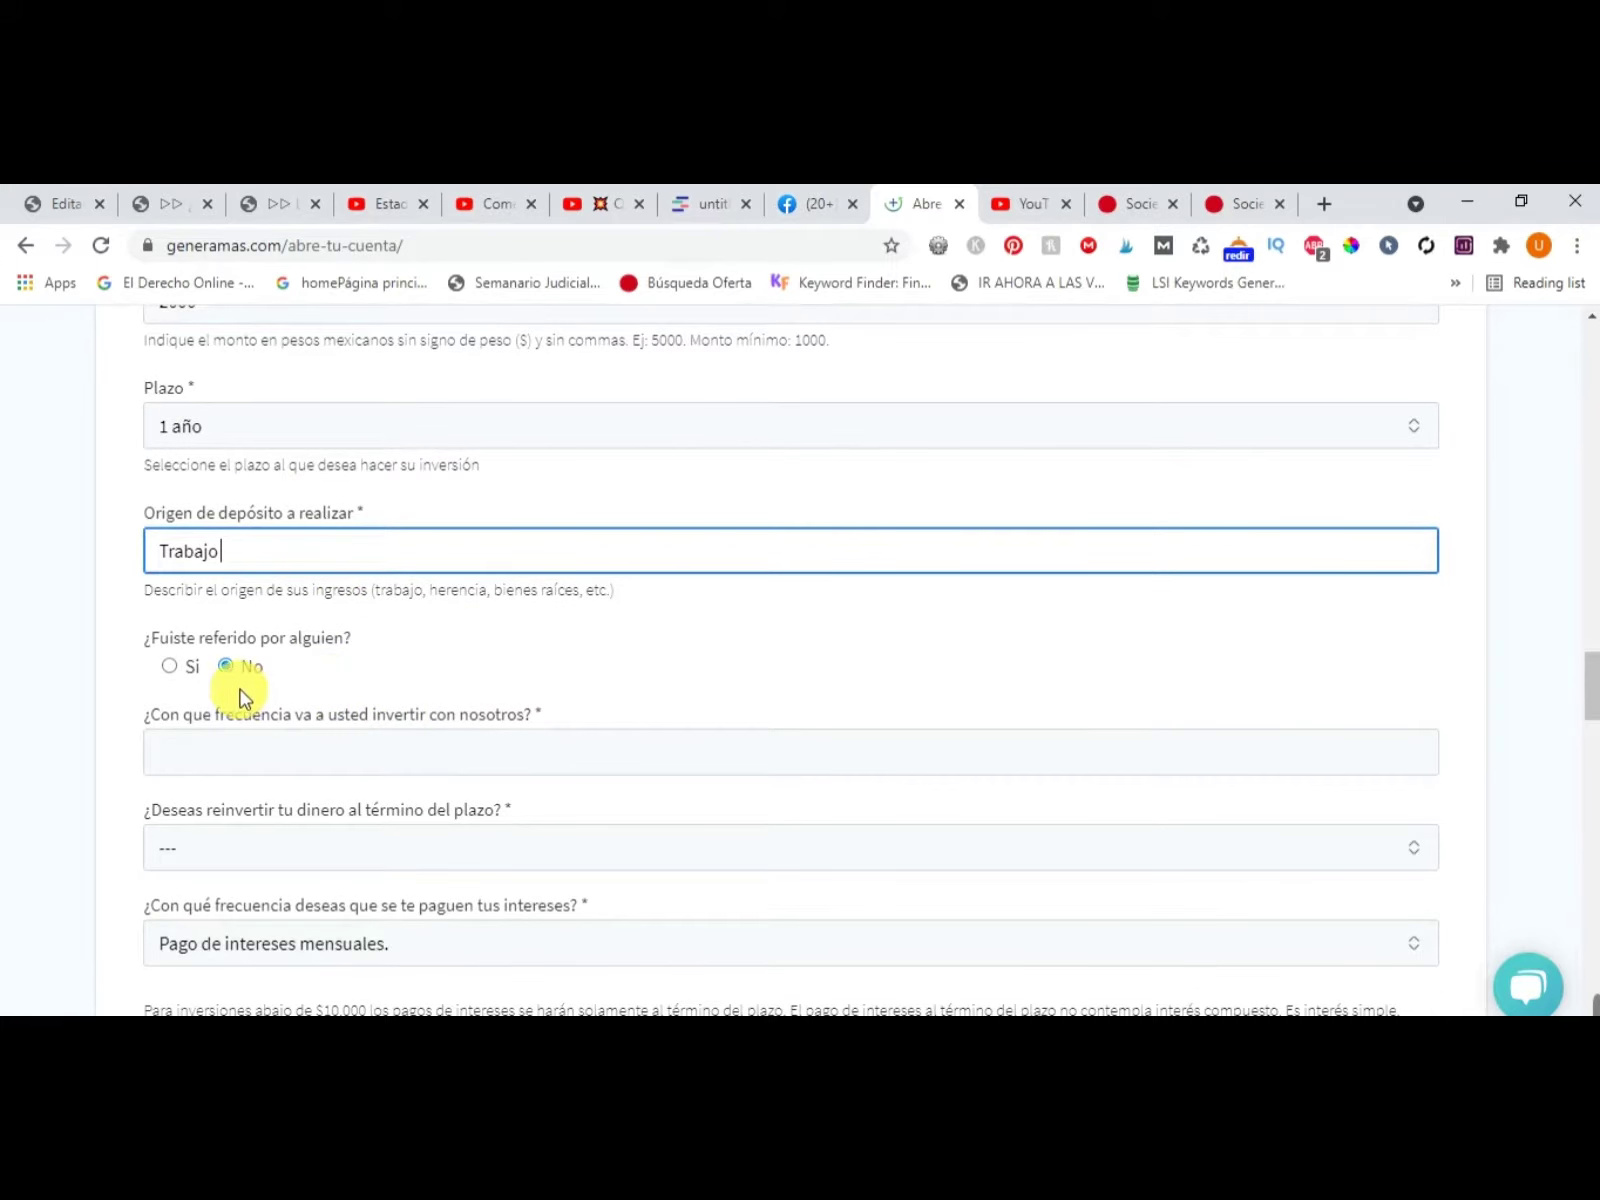
click(169, 666)
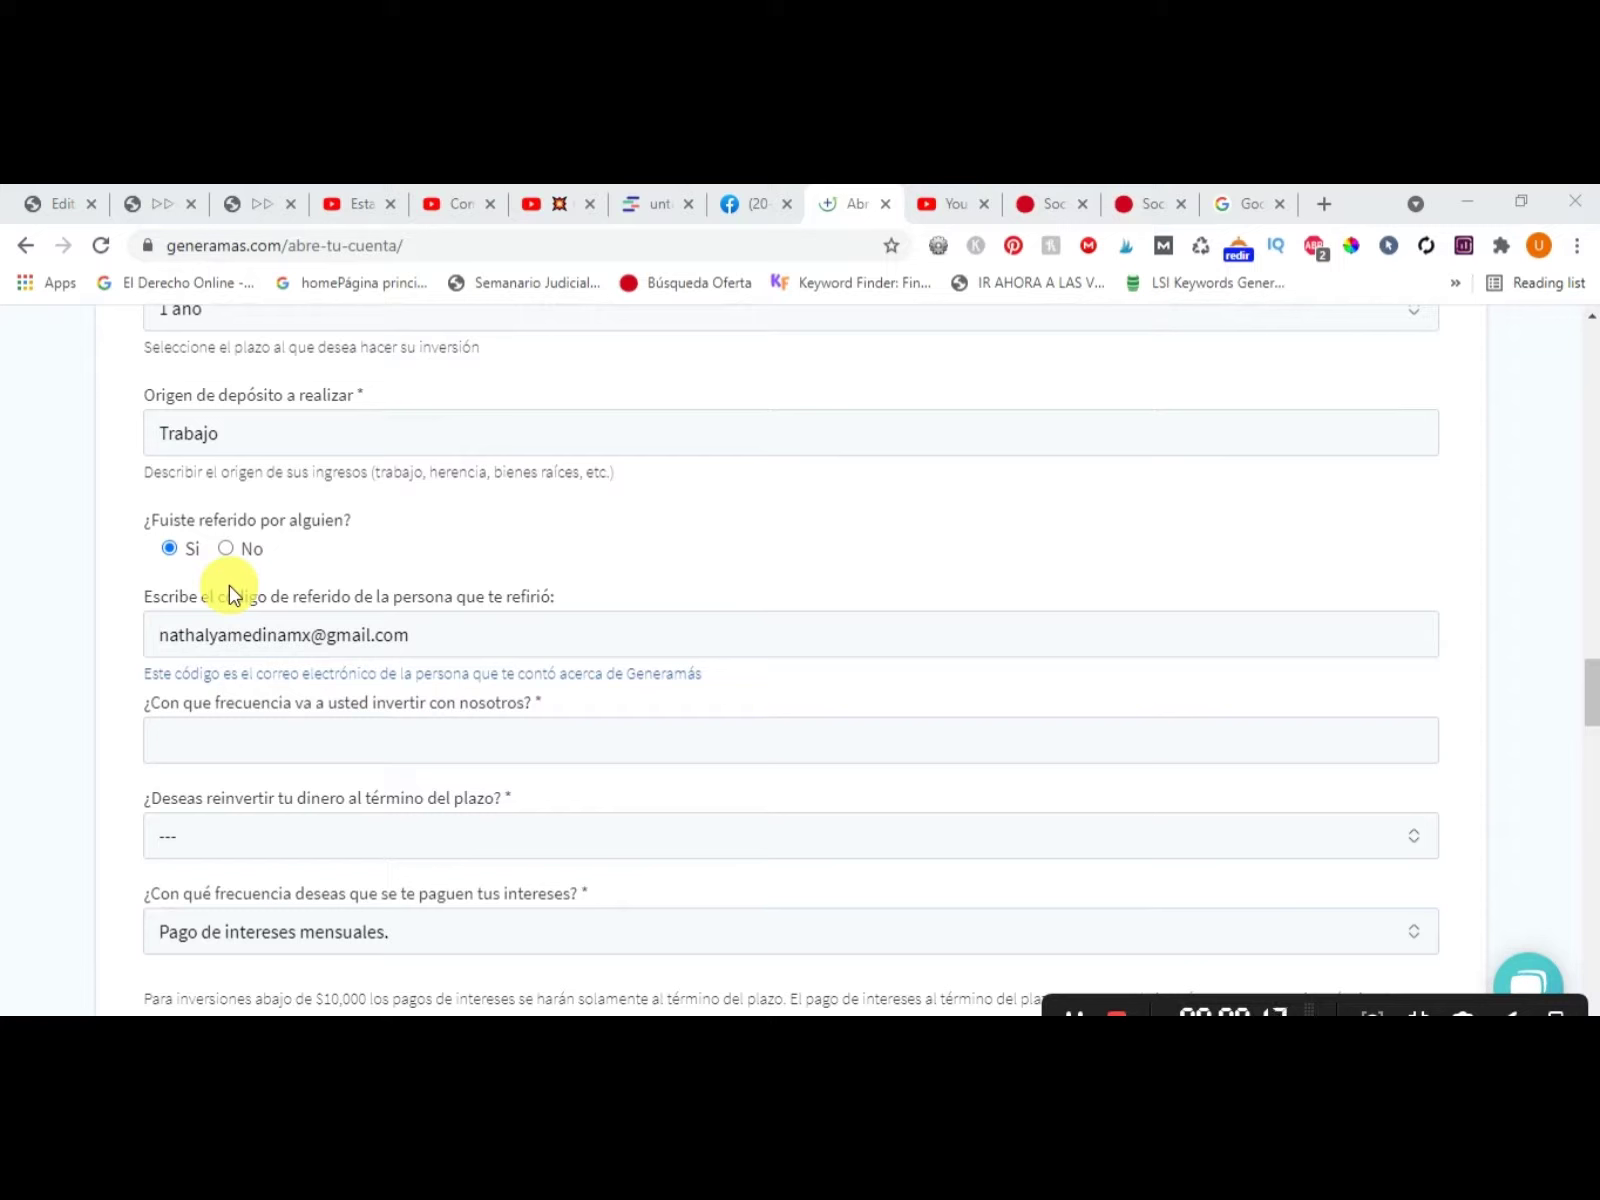
triple_click(263, 663)
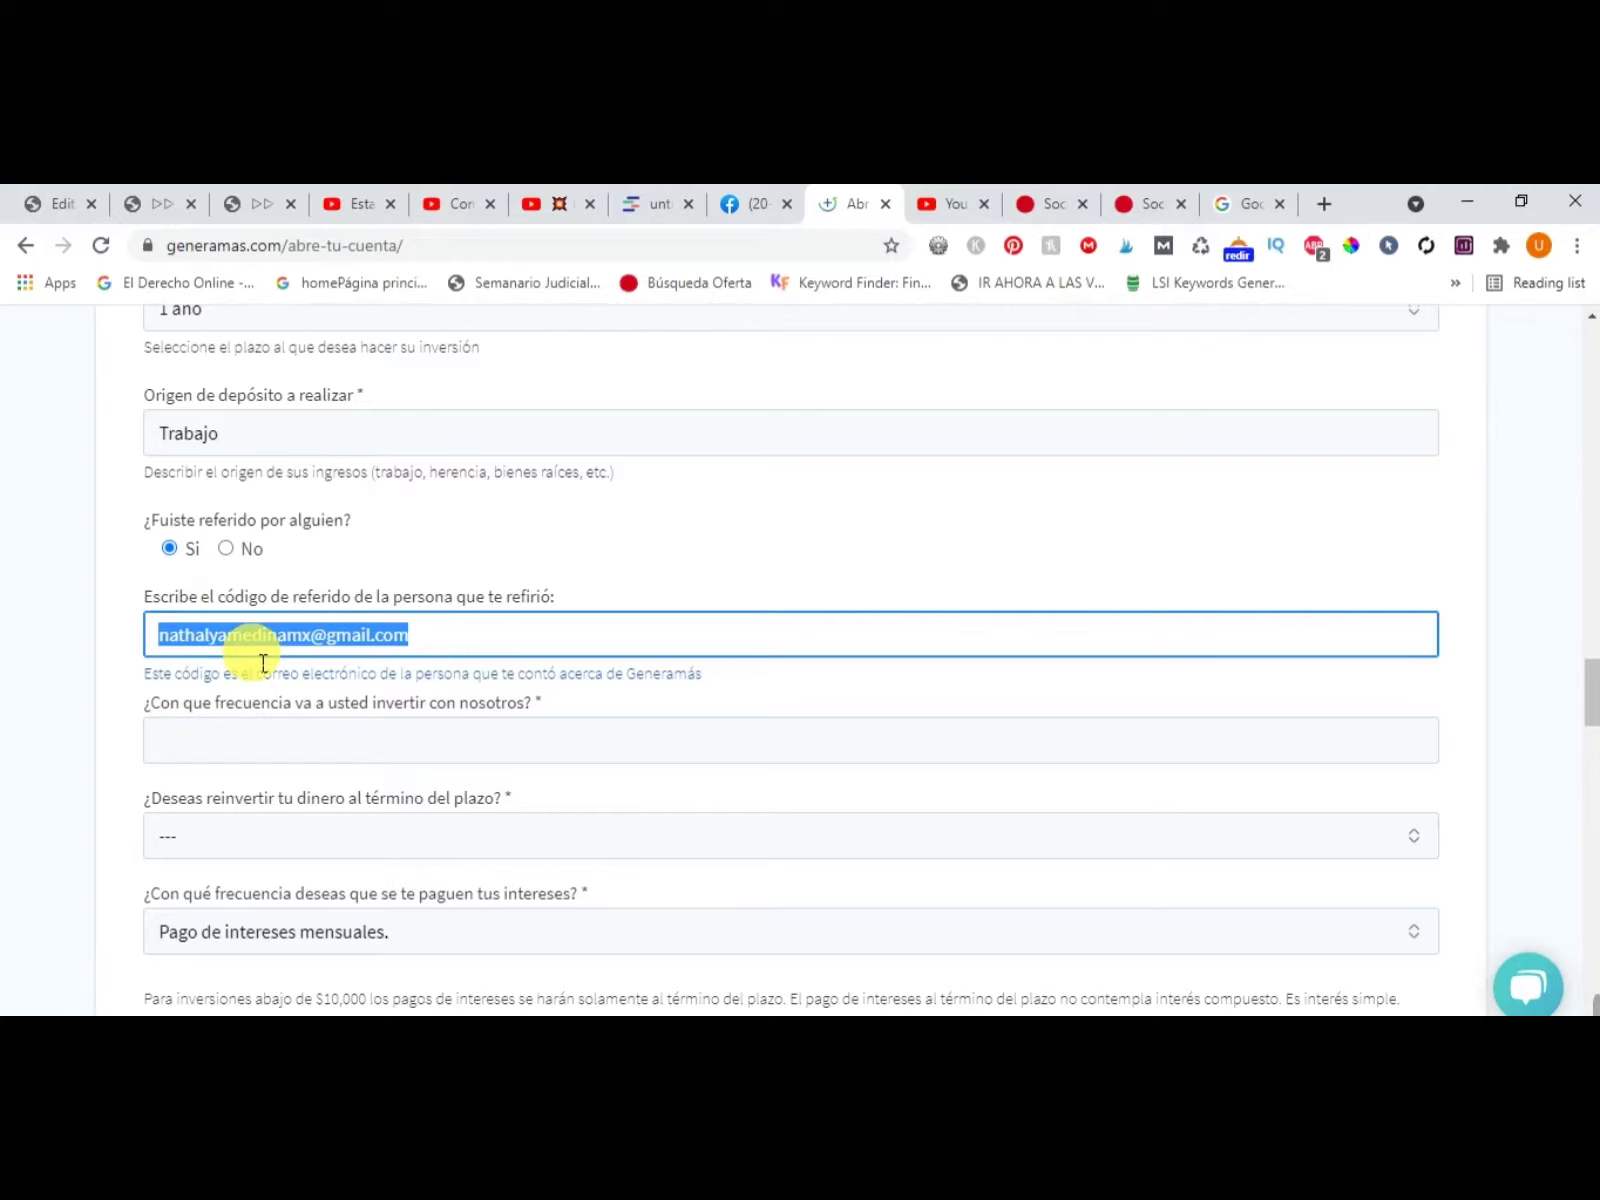
scroll(262, 657, up, 5)
scroll(262, 658, down, 6)
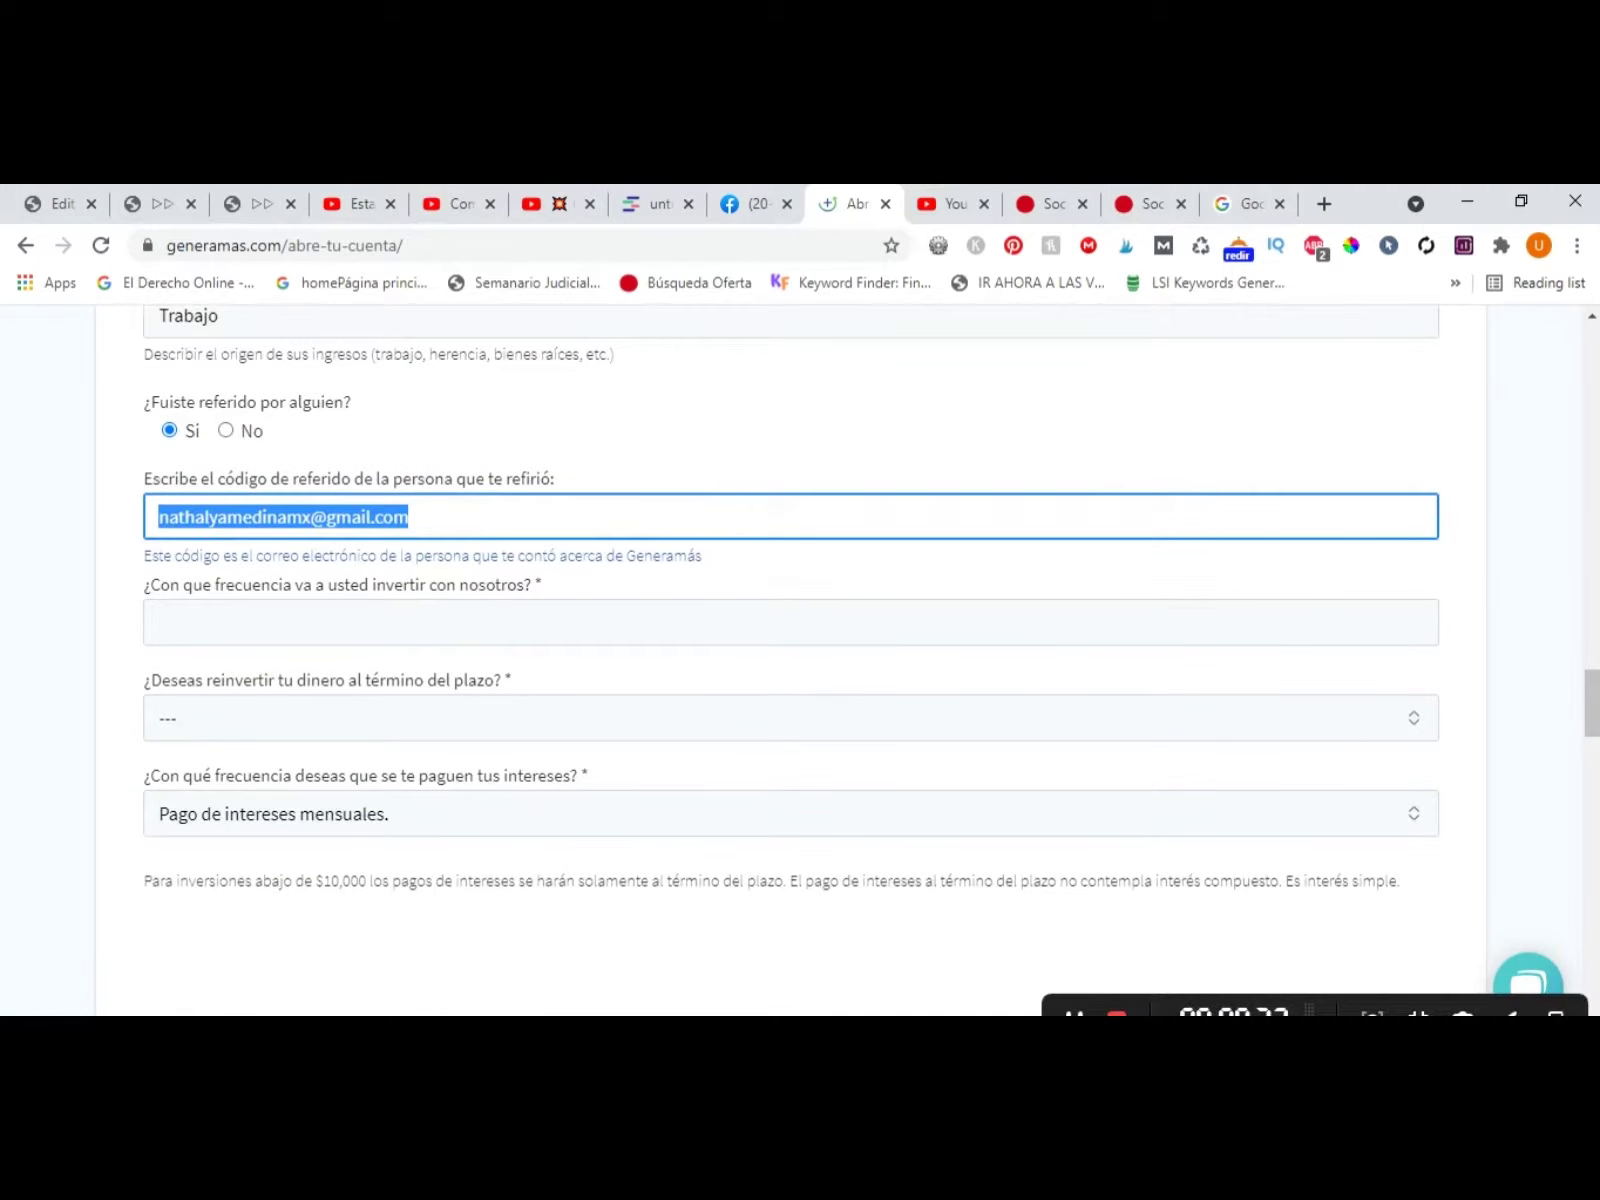
click(1075, 1012)
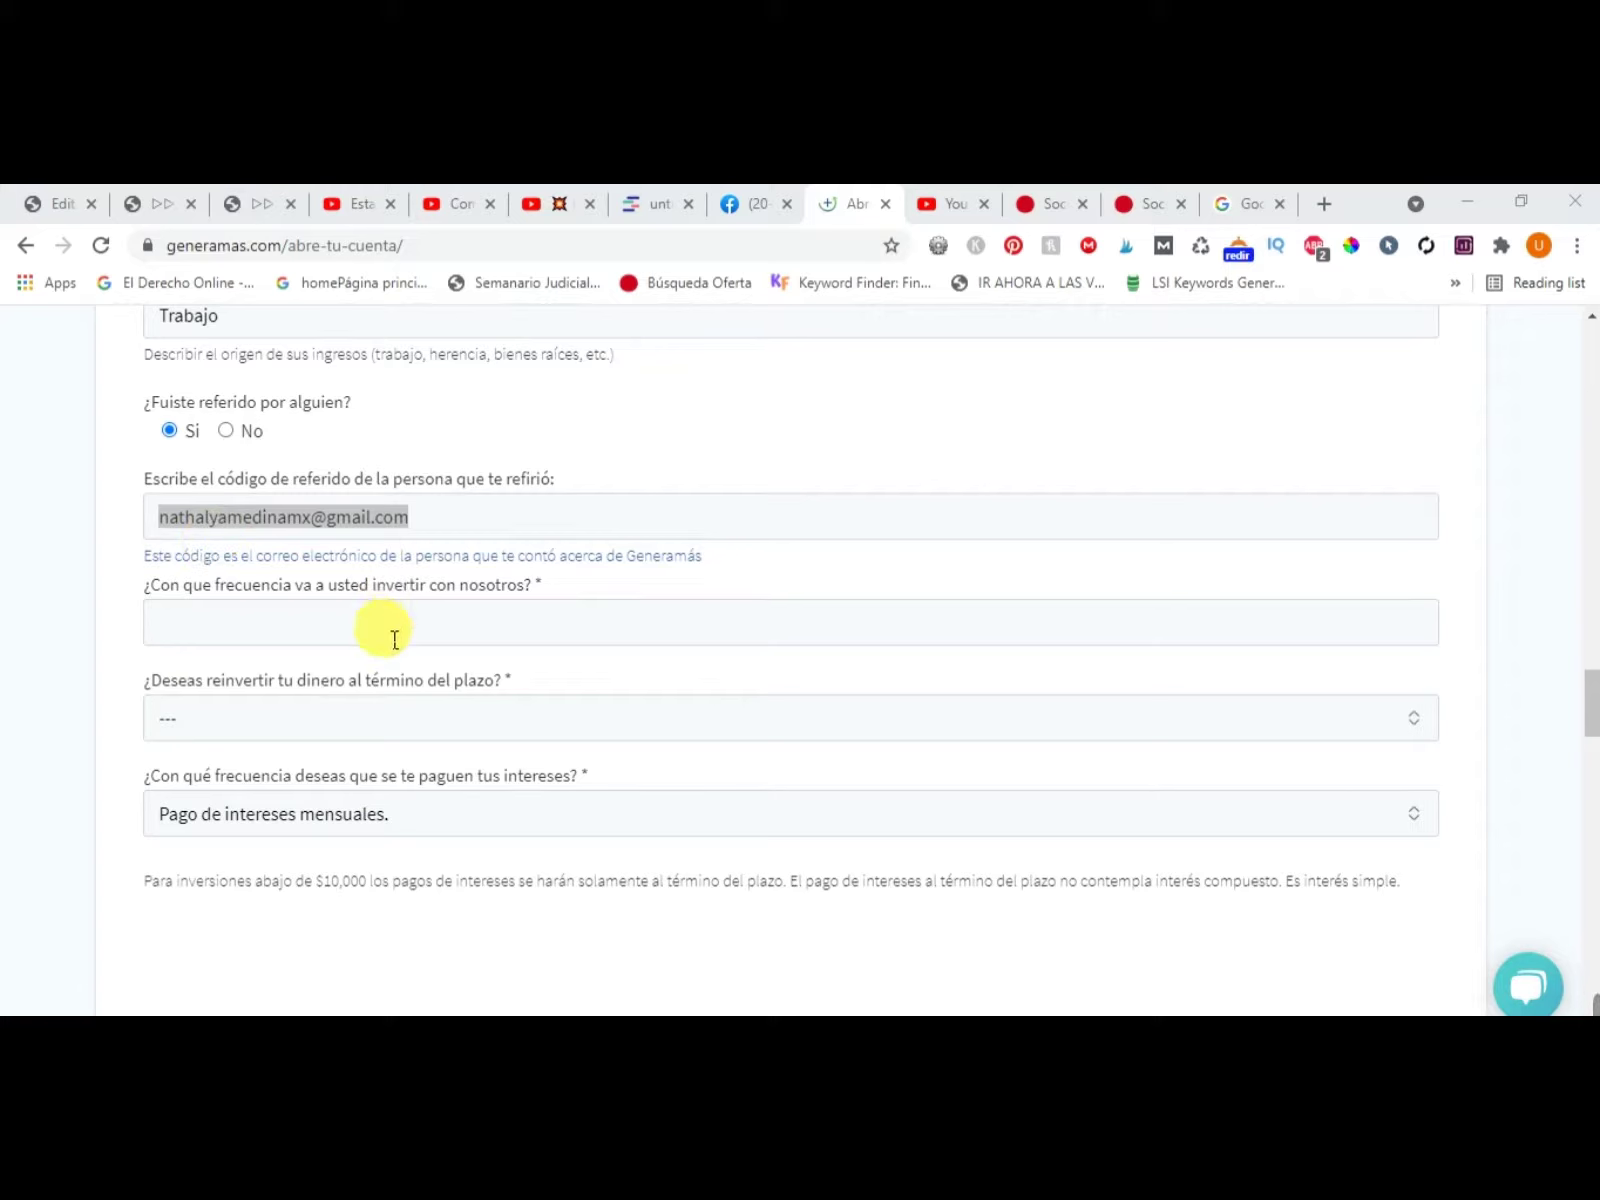
click(232, 562)
click(268, 528)
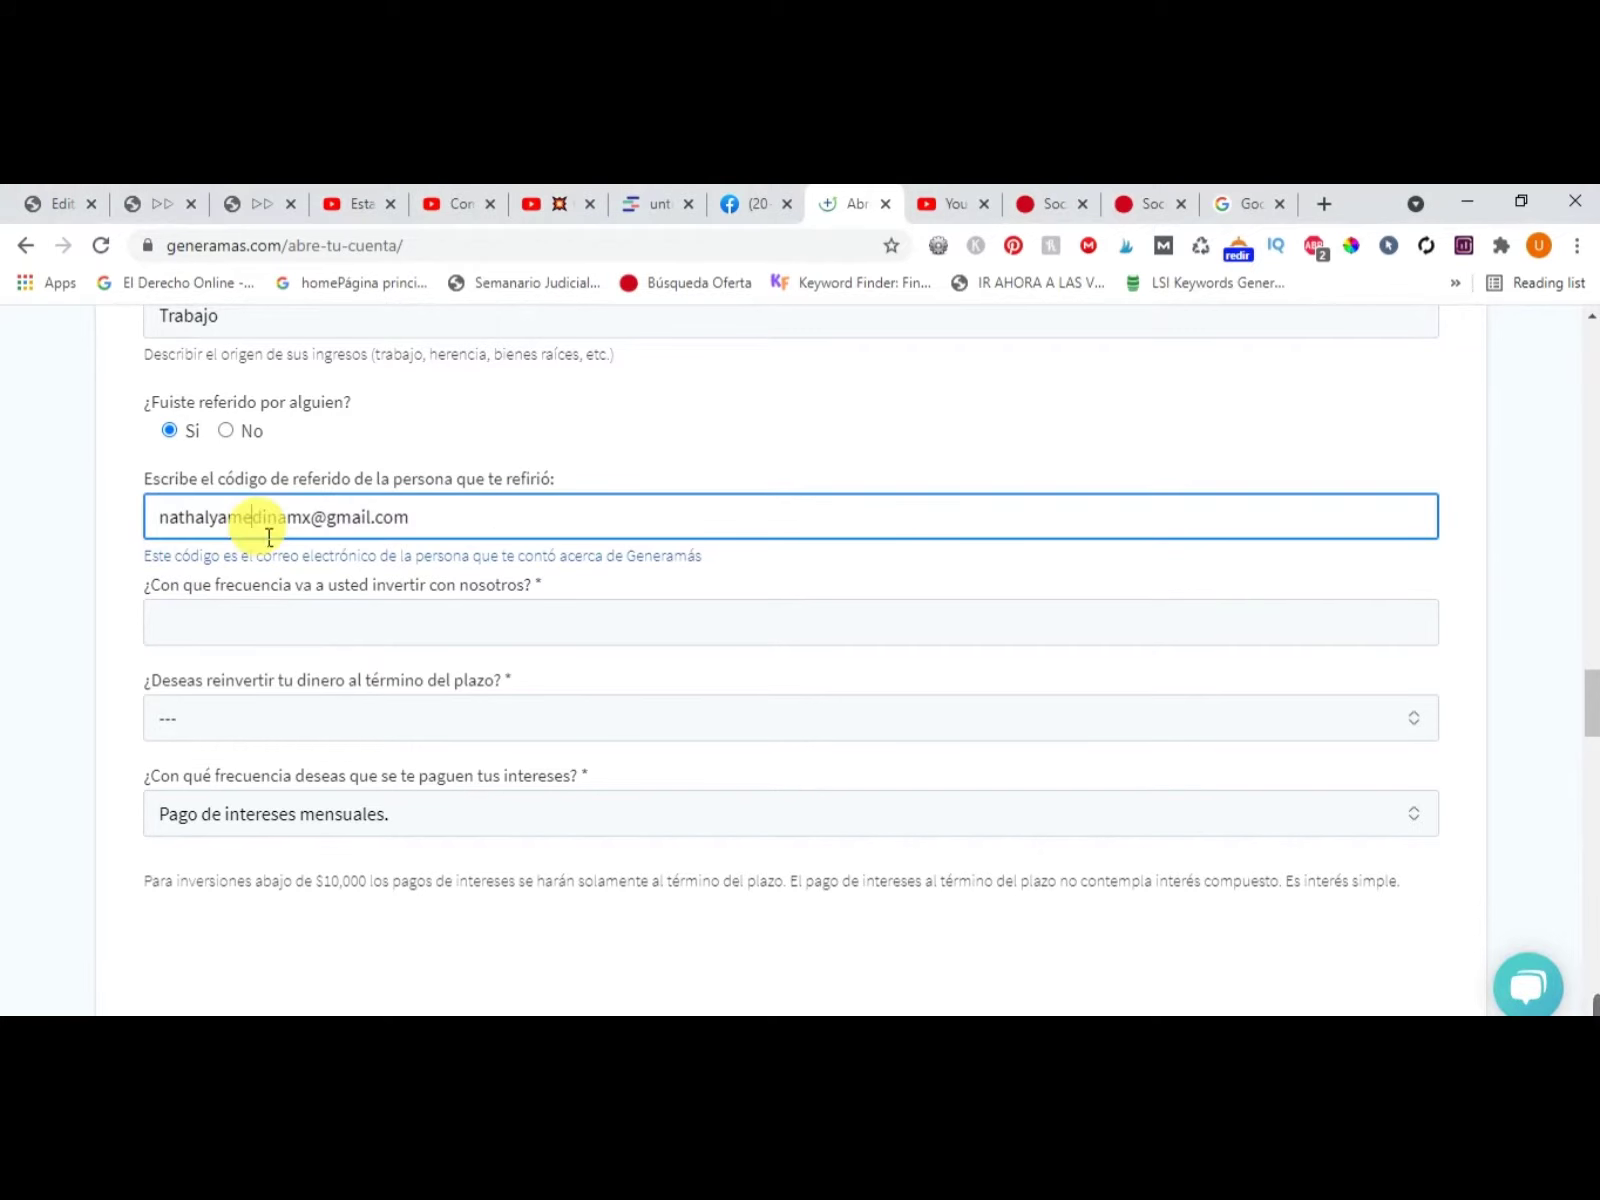
- Enter Cada mes as the investment frequency and choose Cancelación de la inversión al término del plazo for the reinvestment question
scroll(143, 696, down, 1)
scroll(143, 696, down, 1)
scroll(146, 690, up, 1)
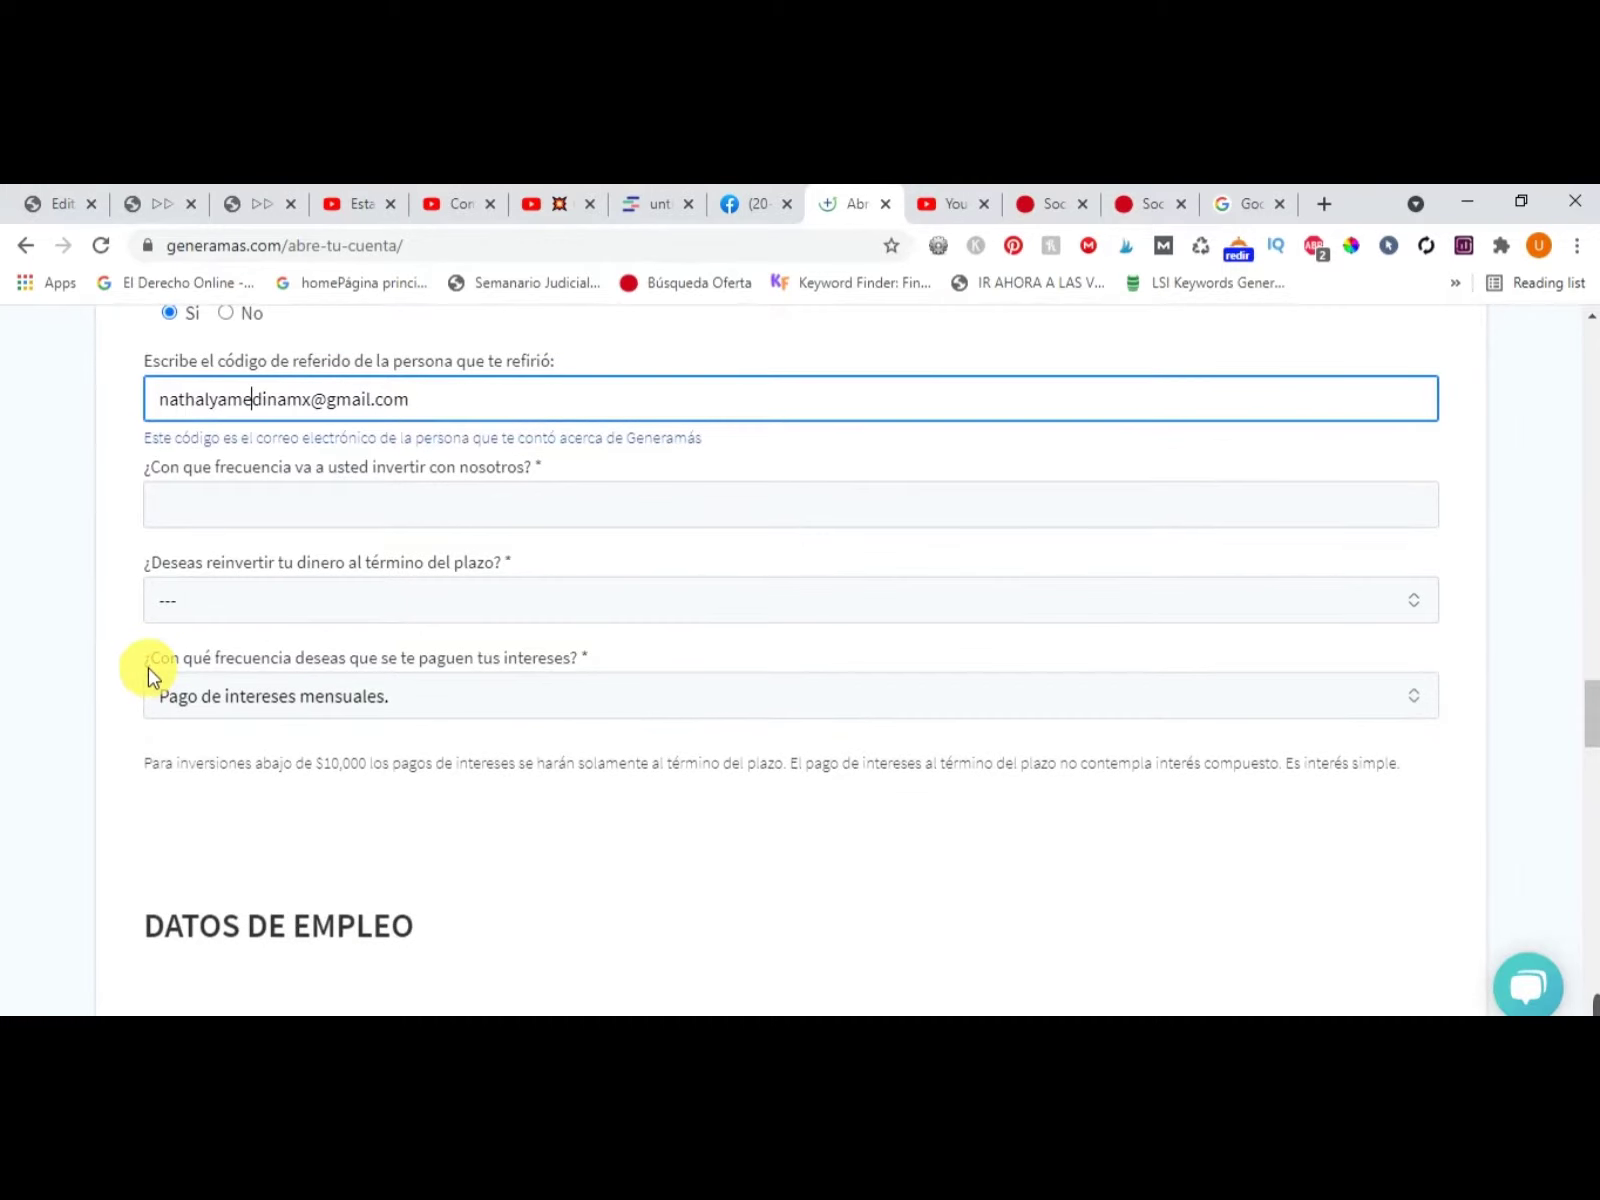
click(285, 530)
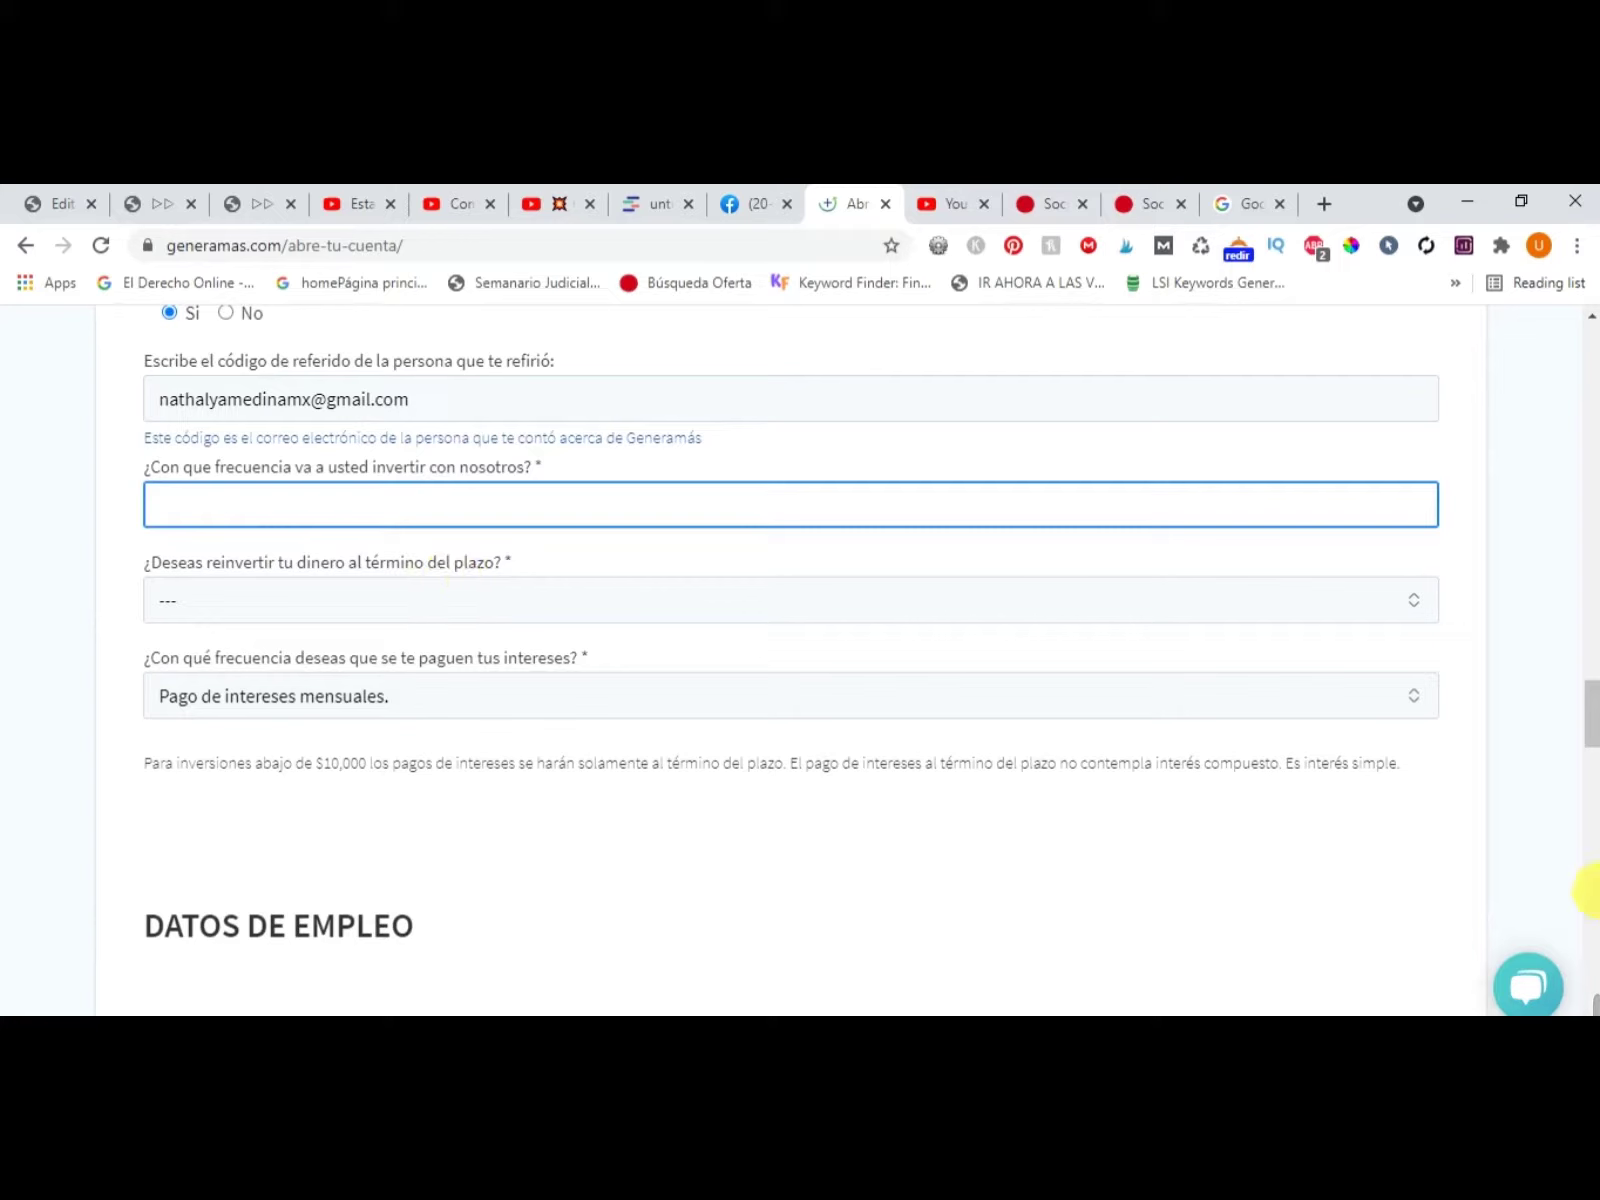
mouse_move(1098, 1010)
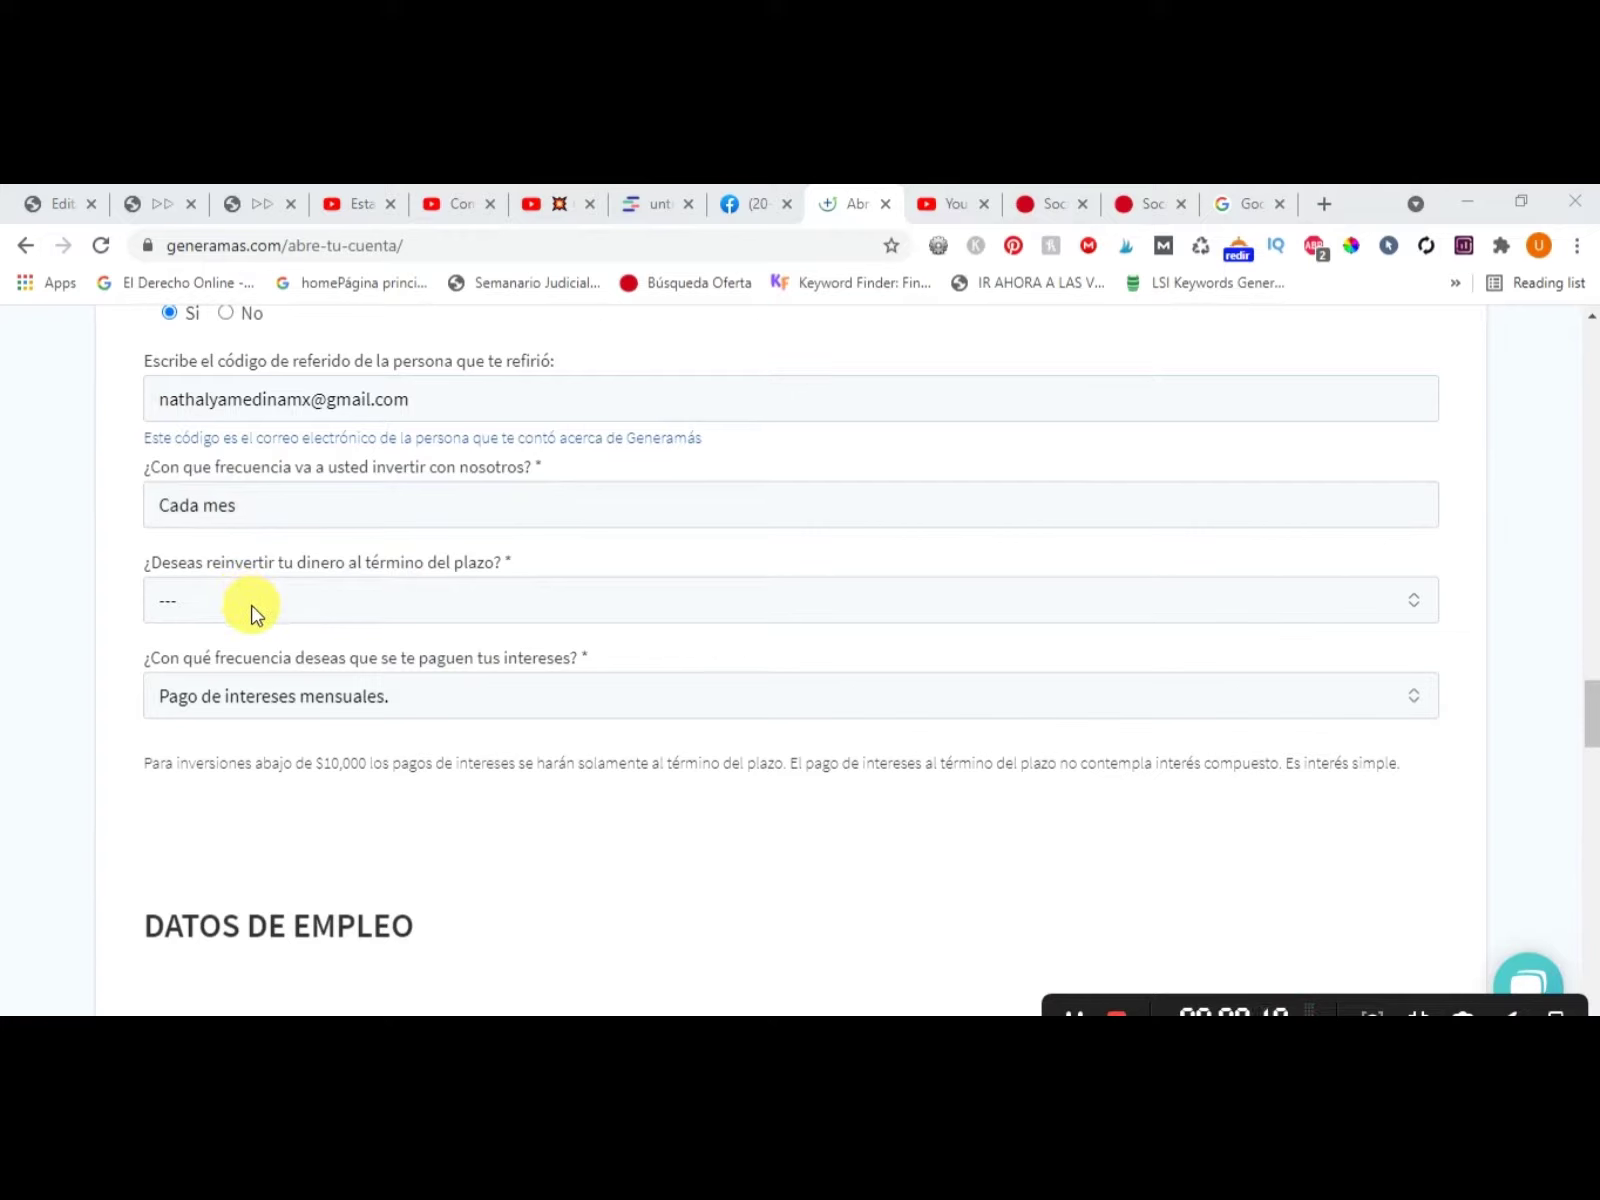
click(250, 614)
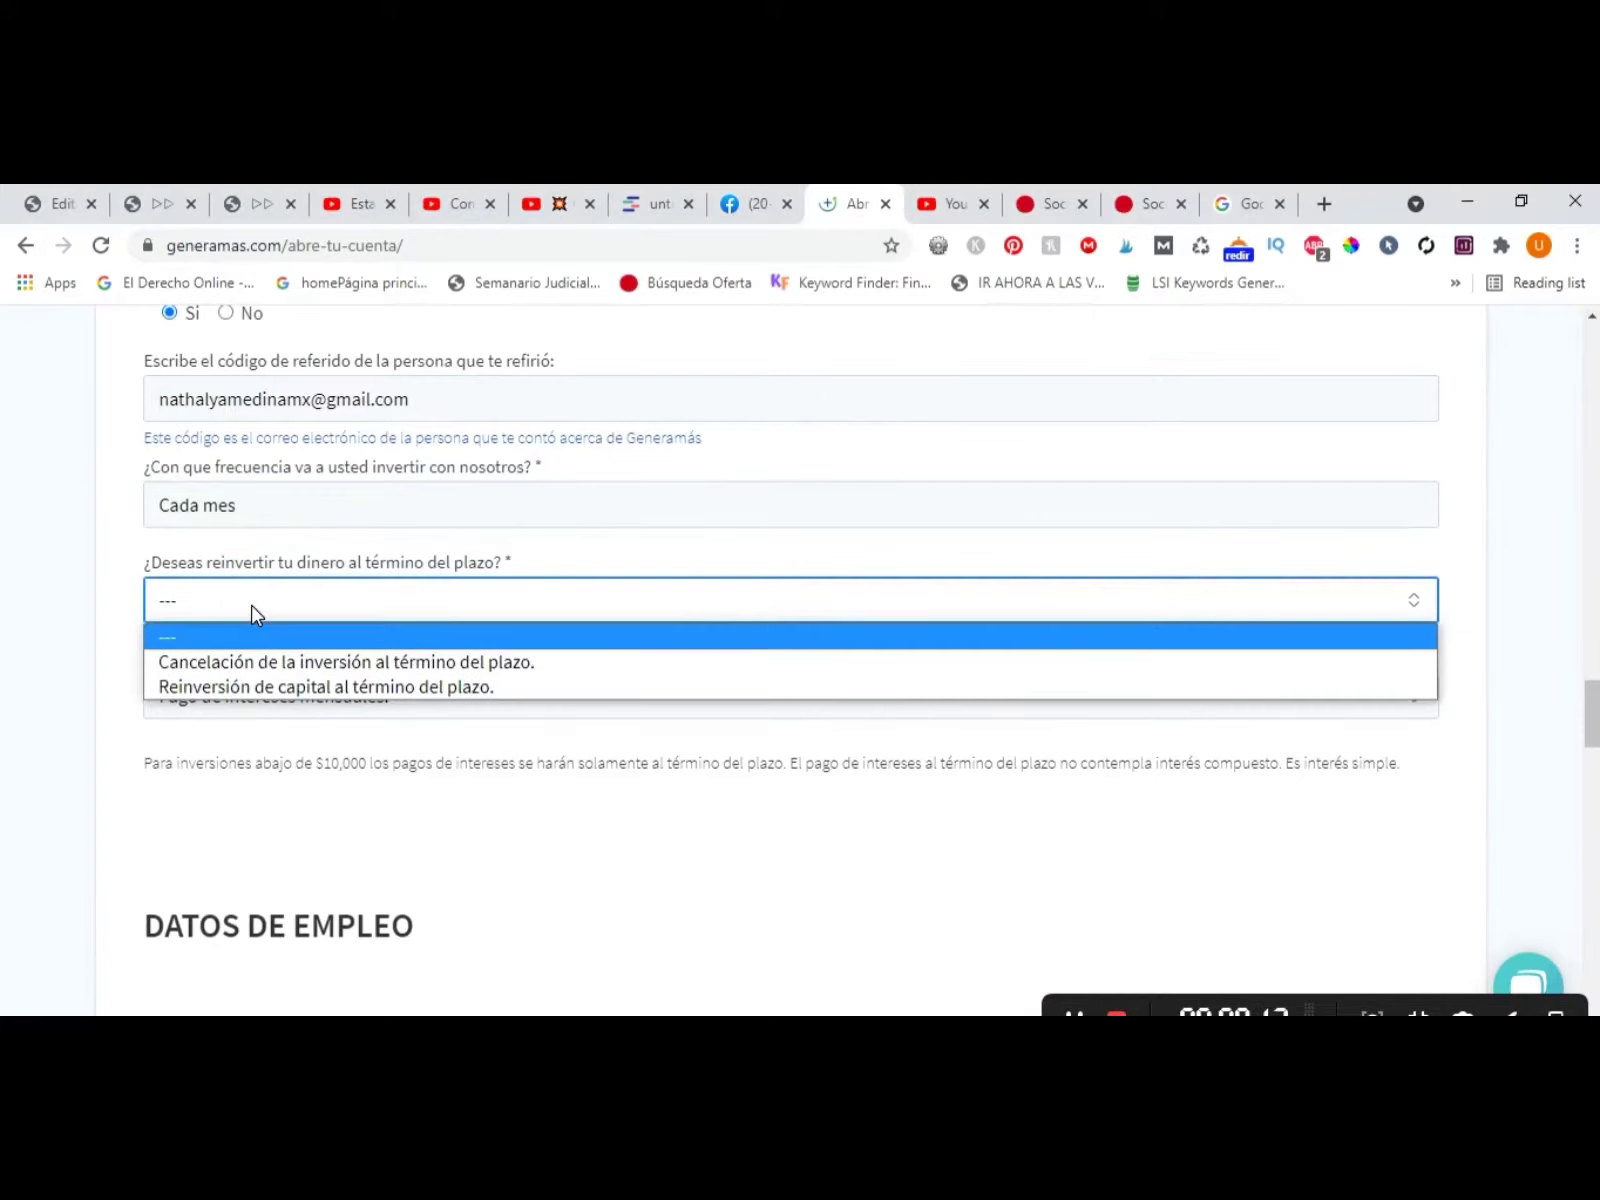
click(302, 664)
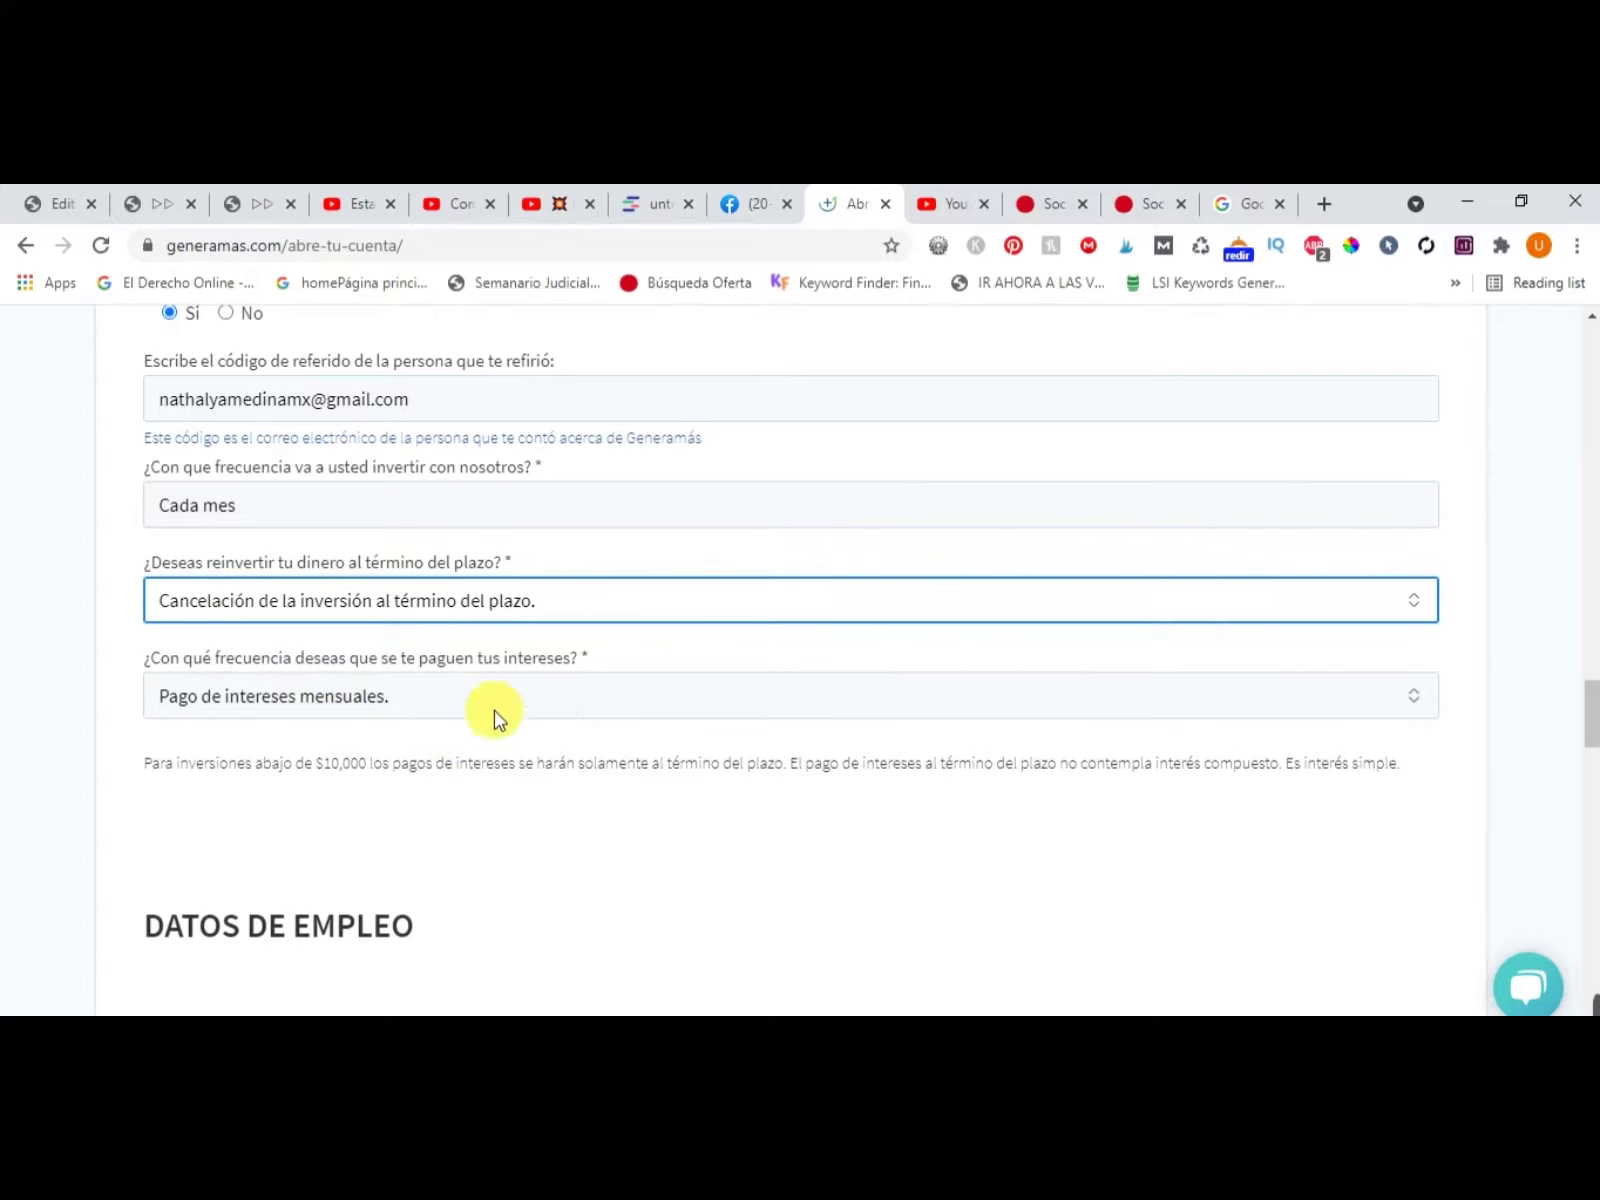
- Choose Pago de intereses mensuales as the interest payment frequency and read the note on investments below $10,000
click(1418, 705)
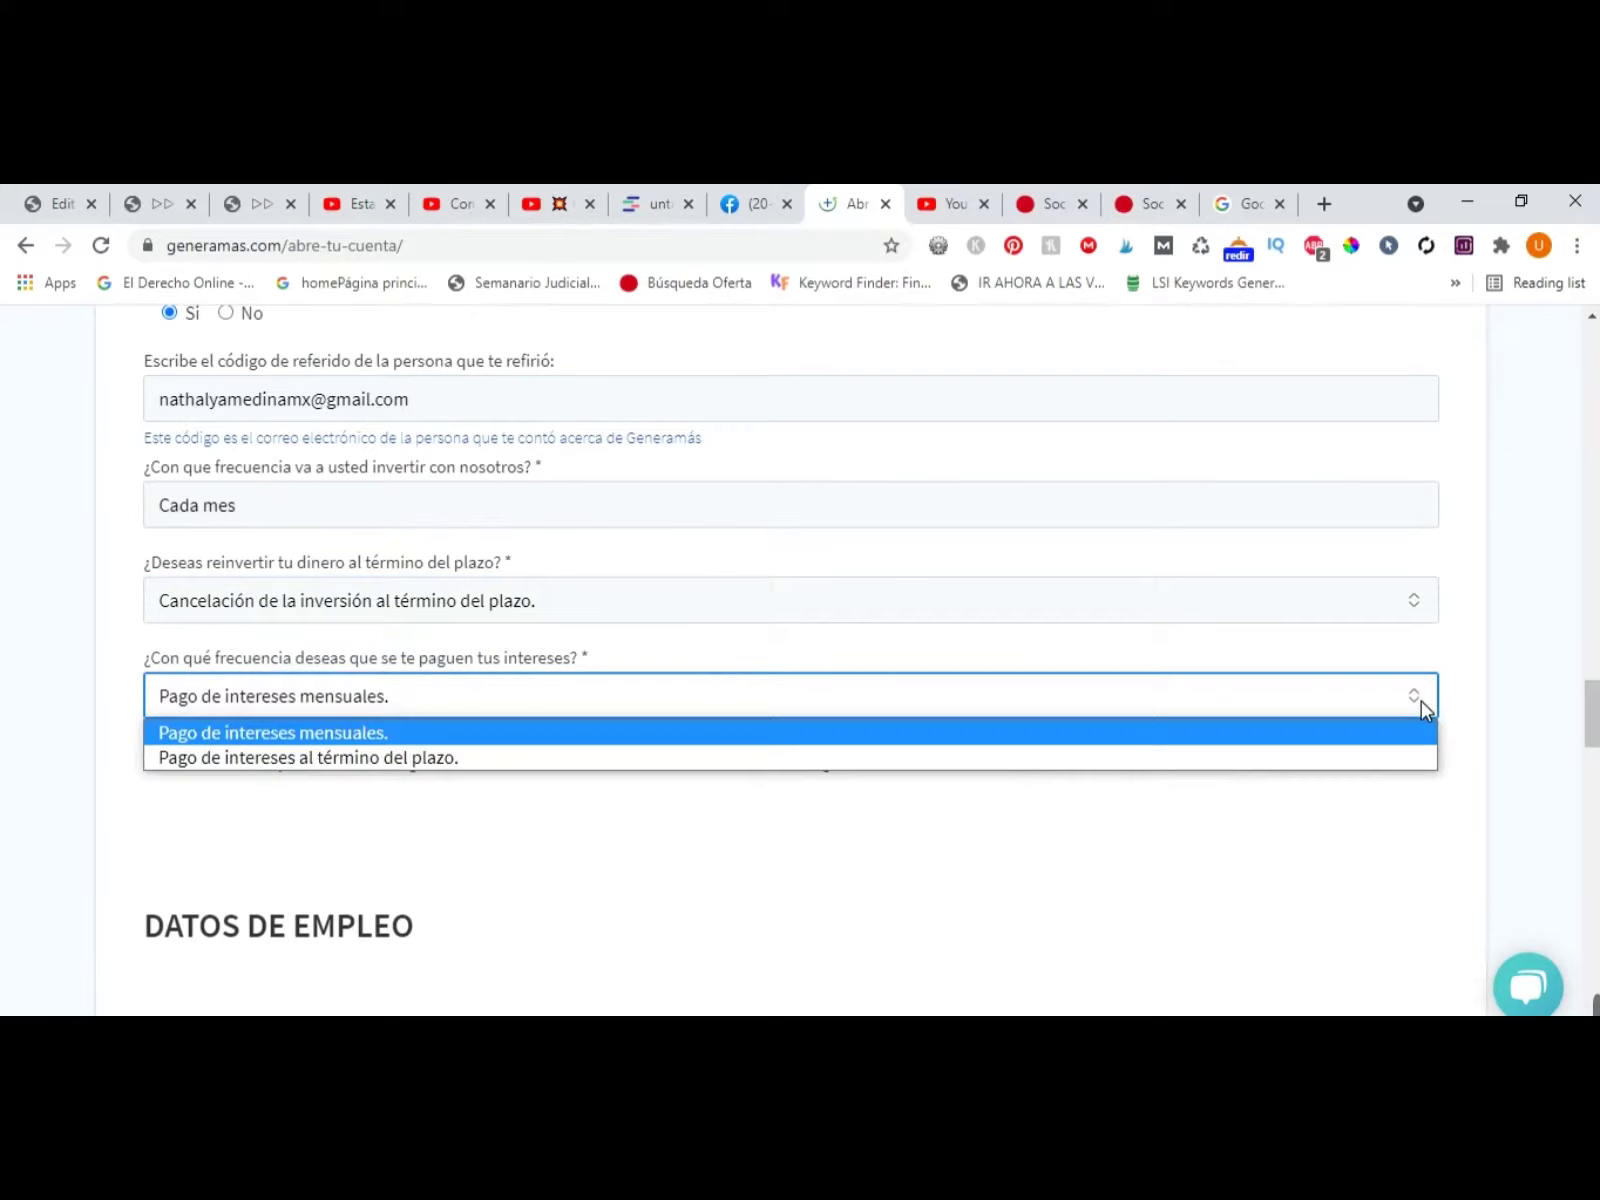
click(361, 735)
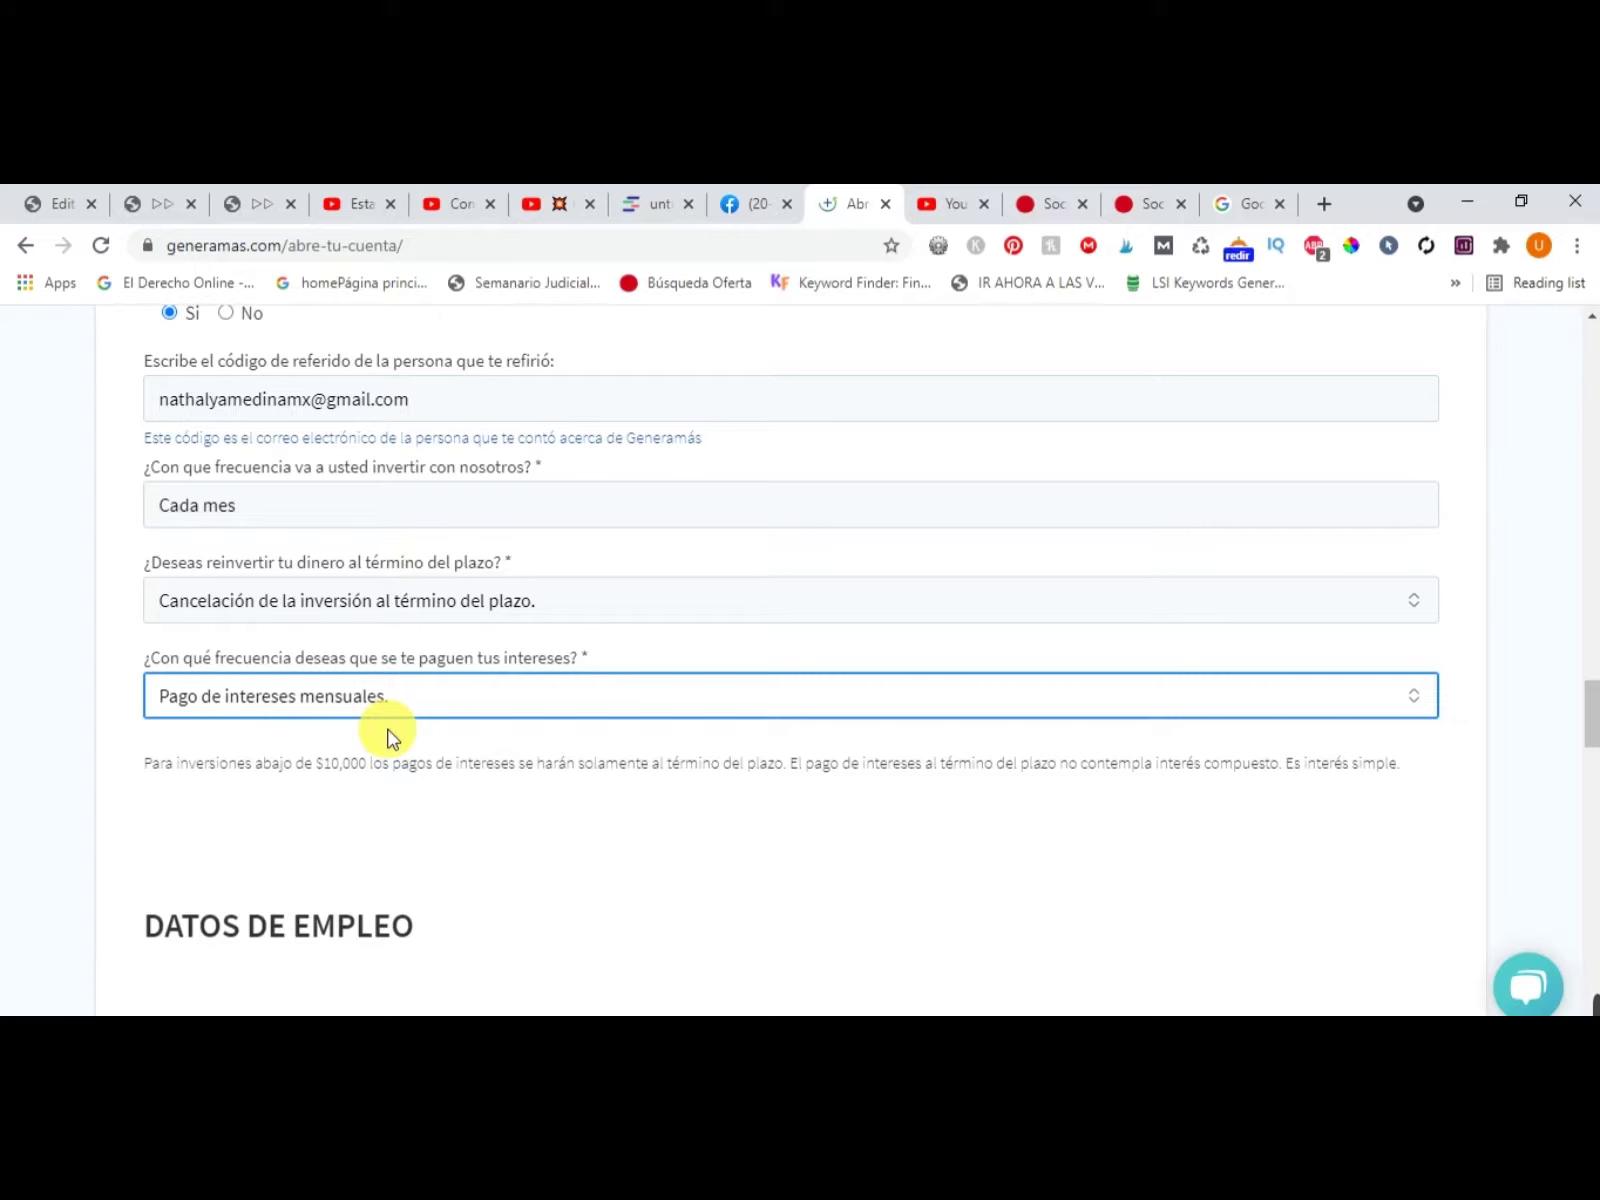
scroll(370, 760, down, 2)
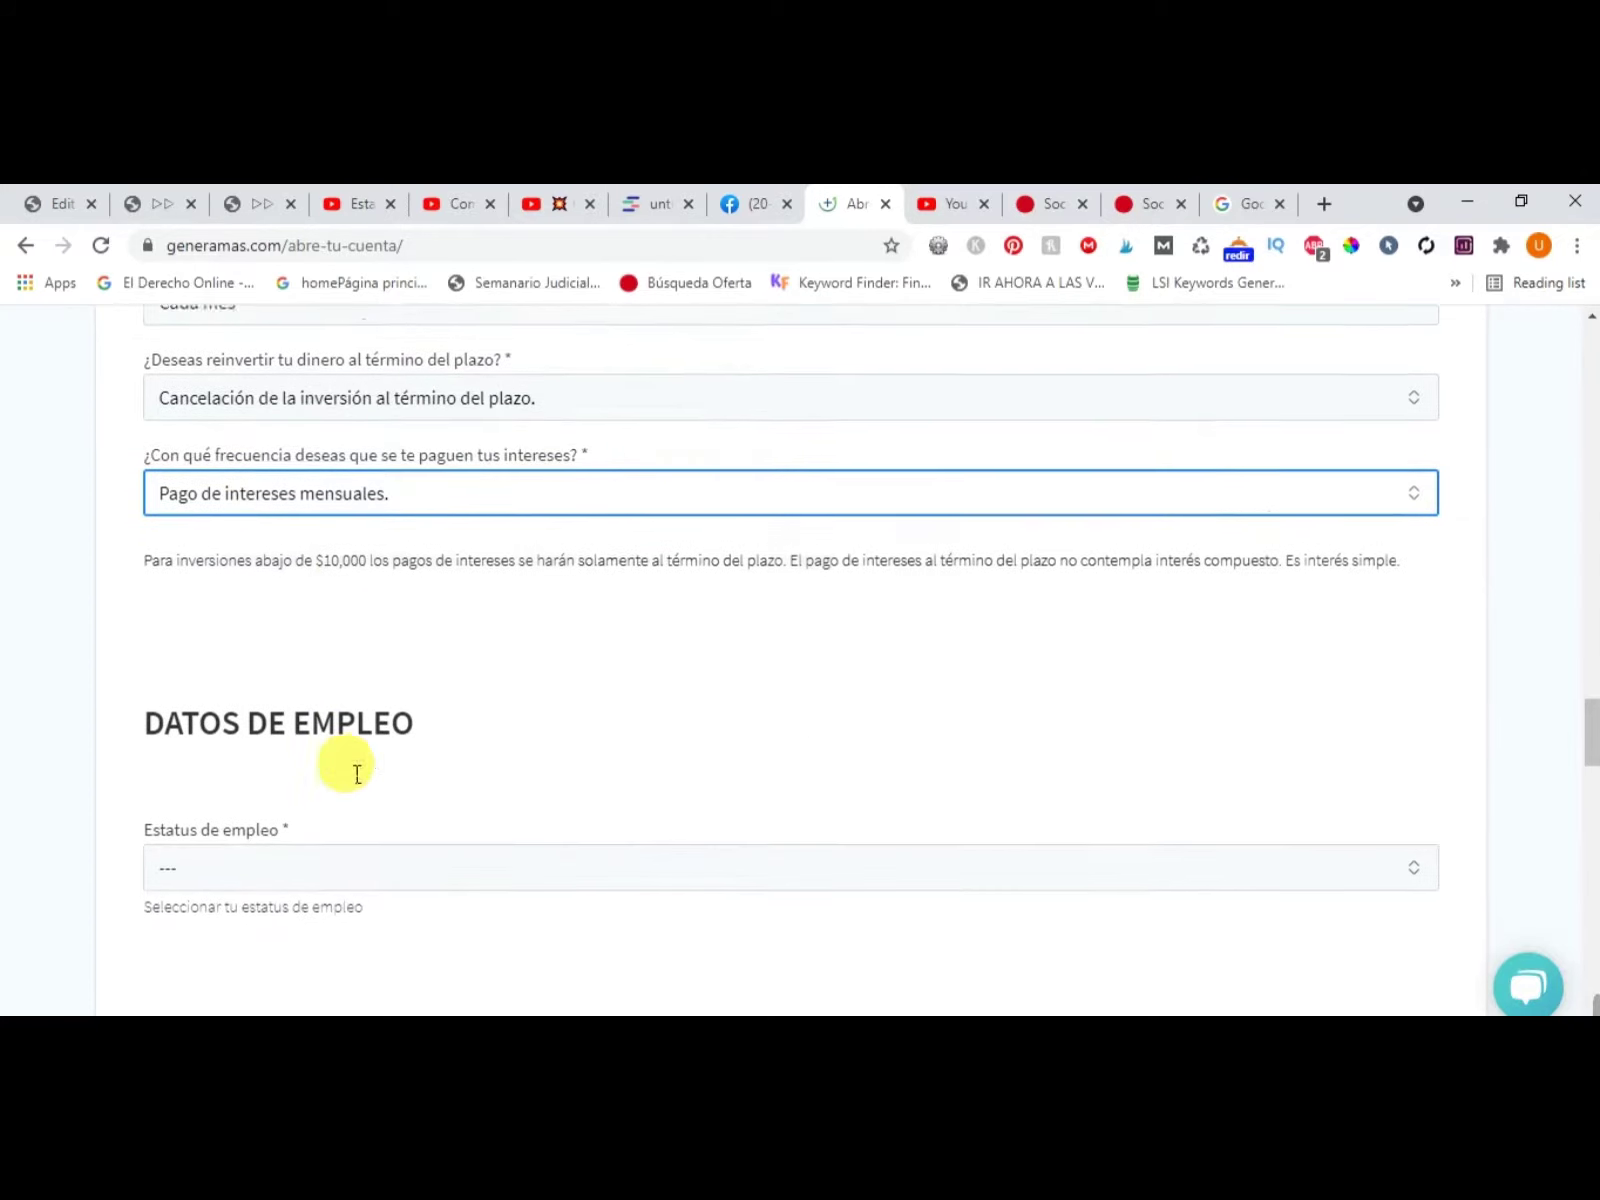
scroll(330, 680, up, 1)
mouse_move(1280, 1000)
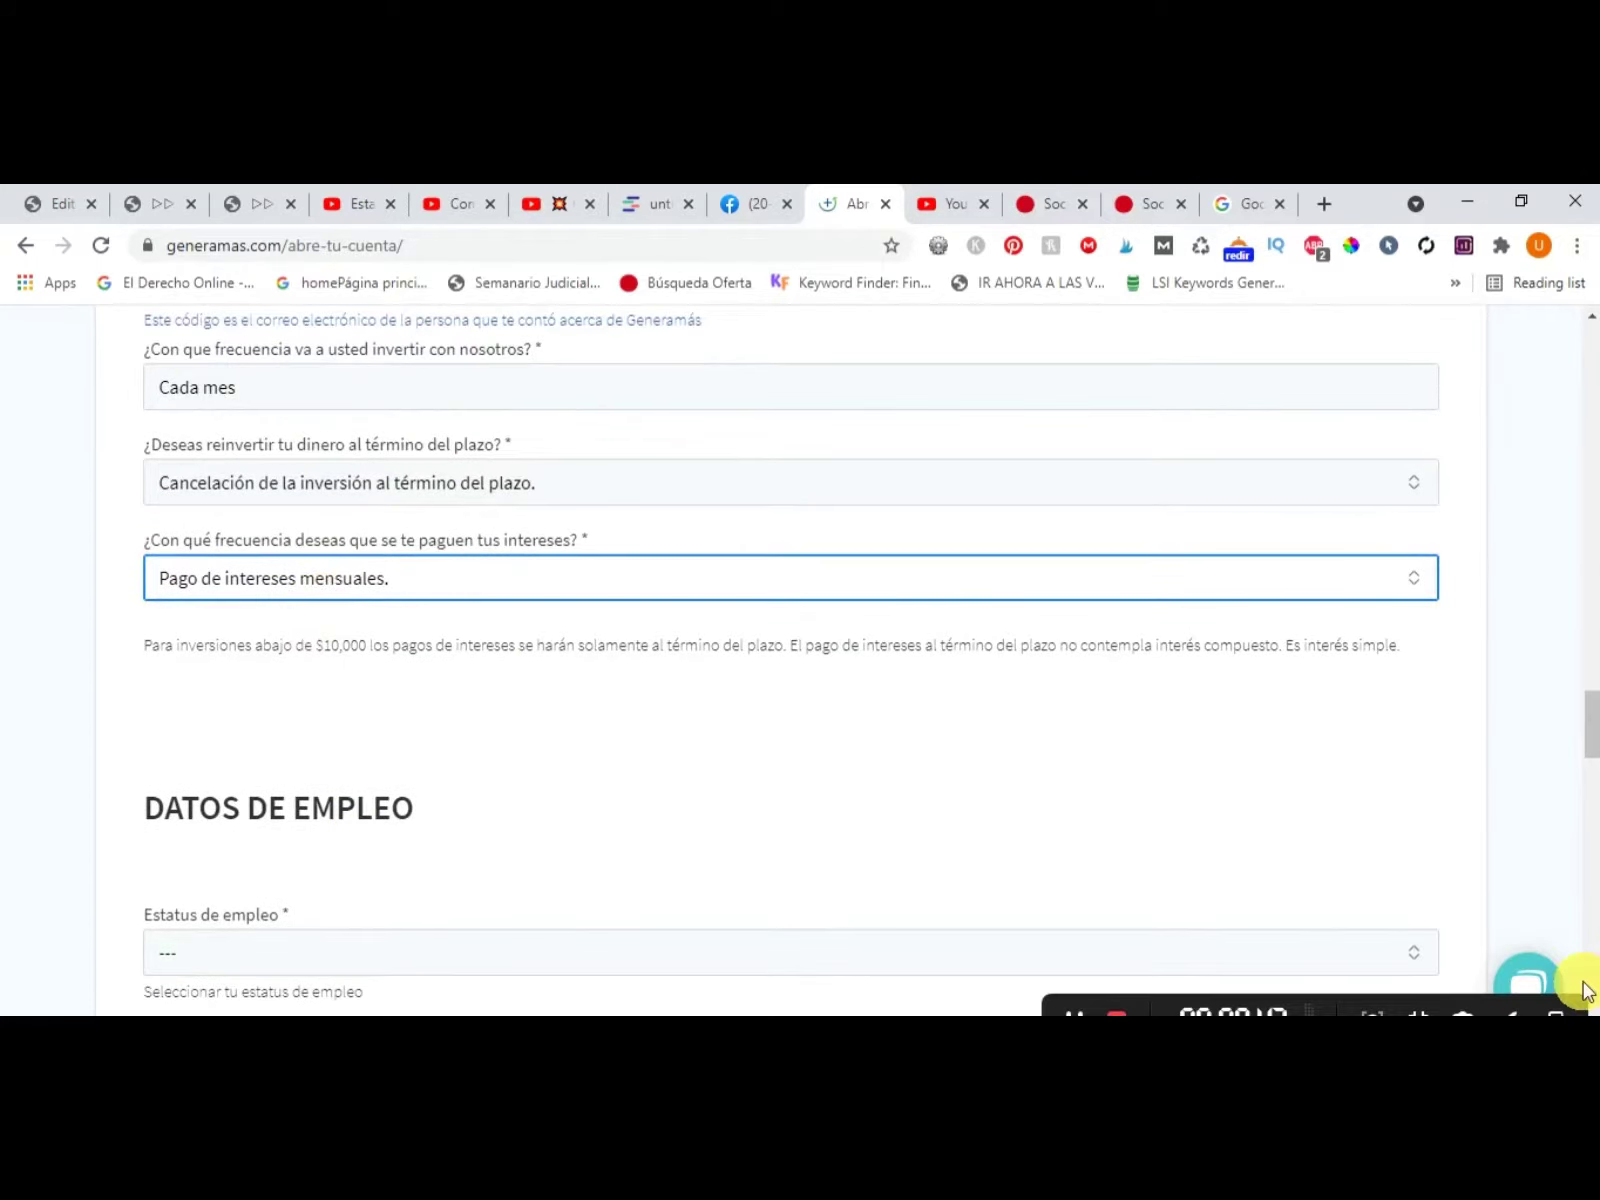
click(1078, 1005)
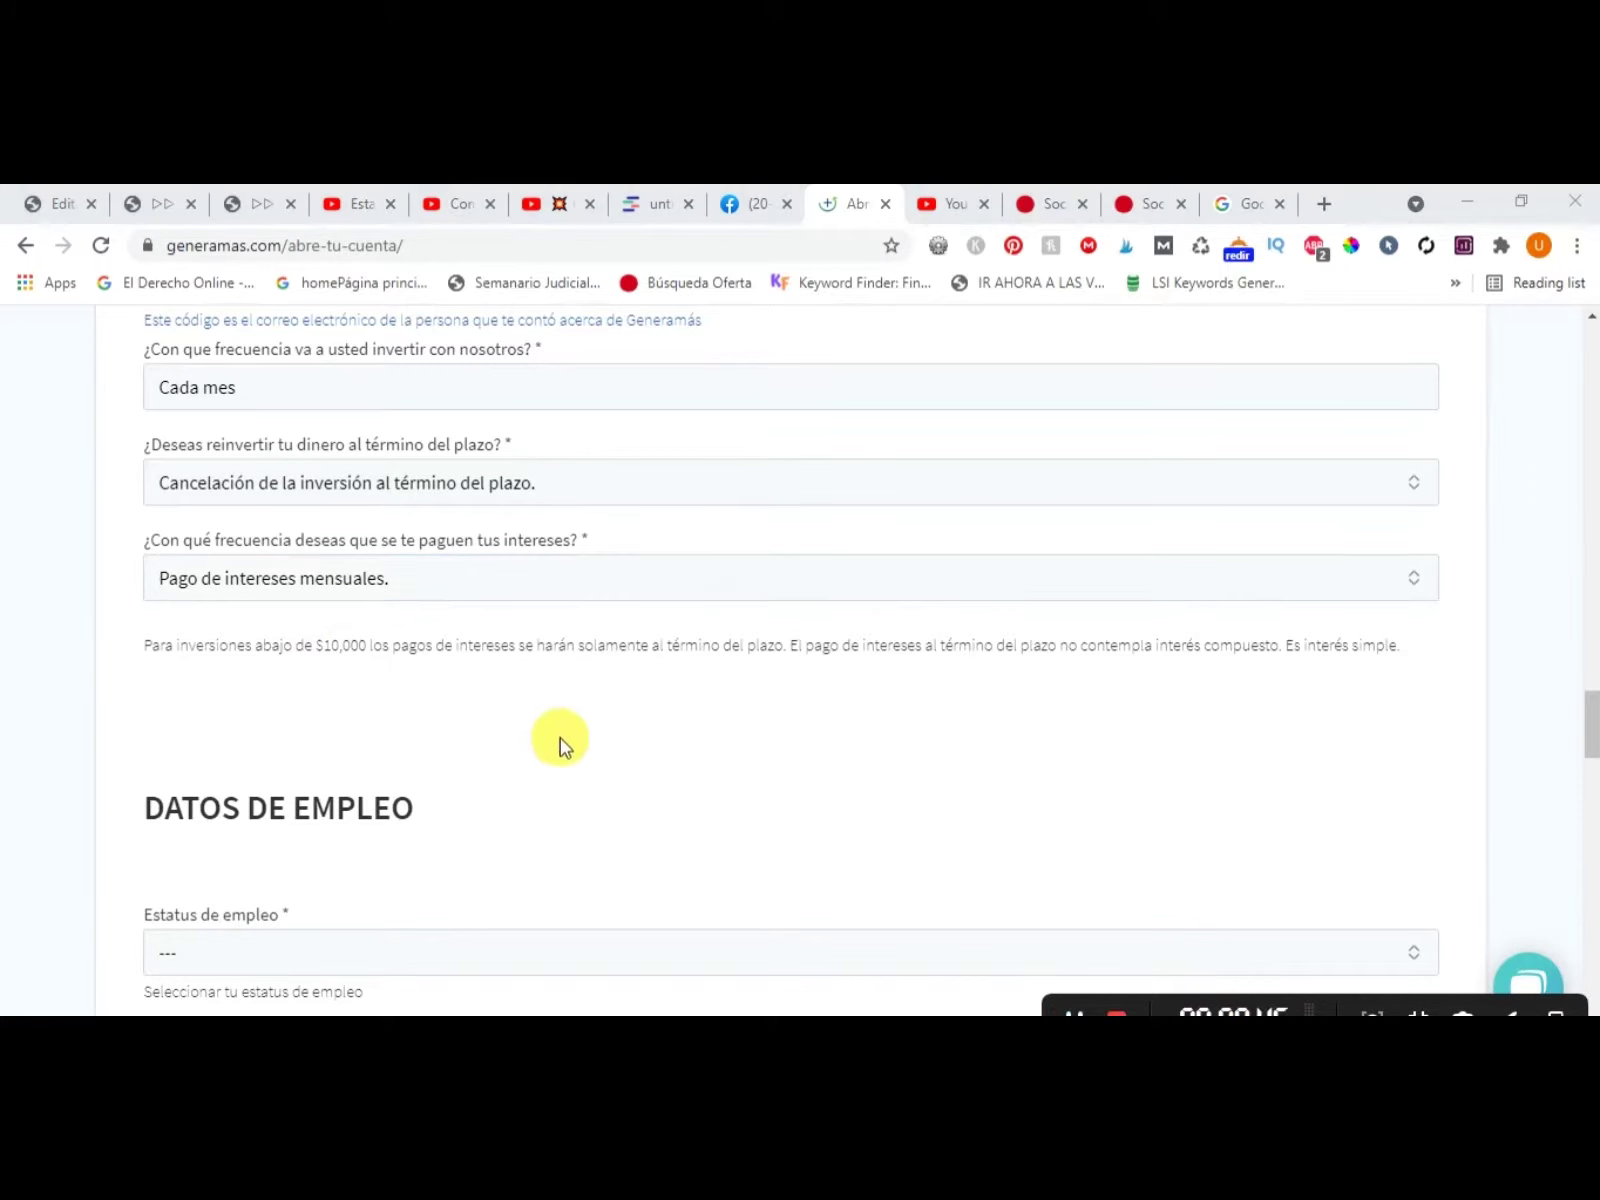
triple_click(277, 652)
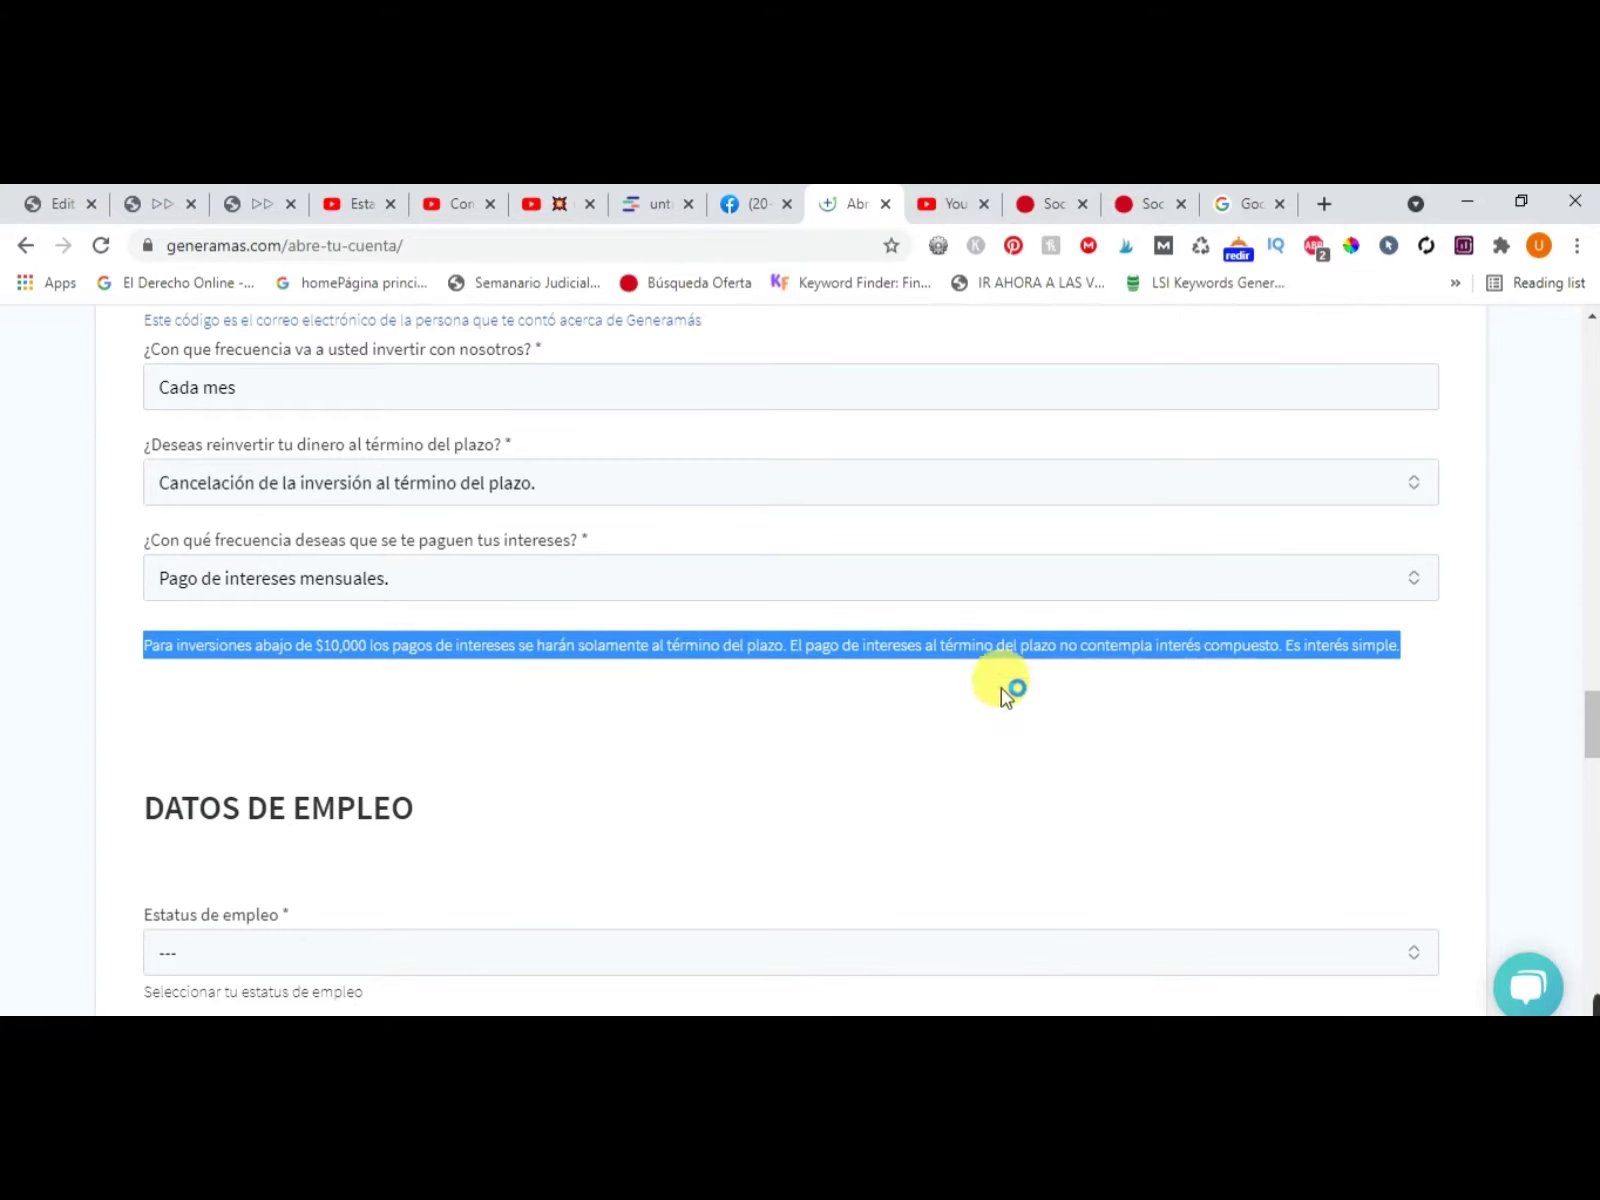
double_click(493, 660)
triple_click(493, 660)
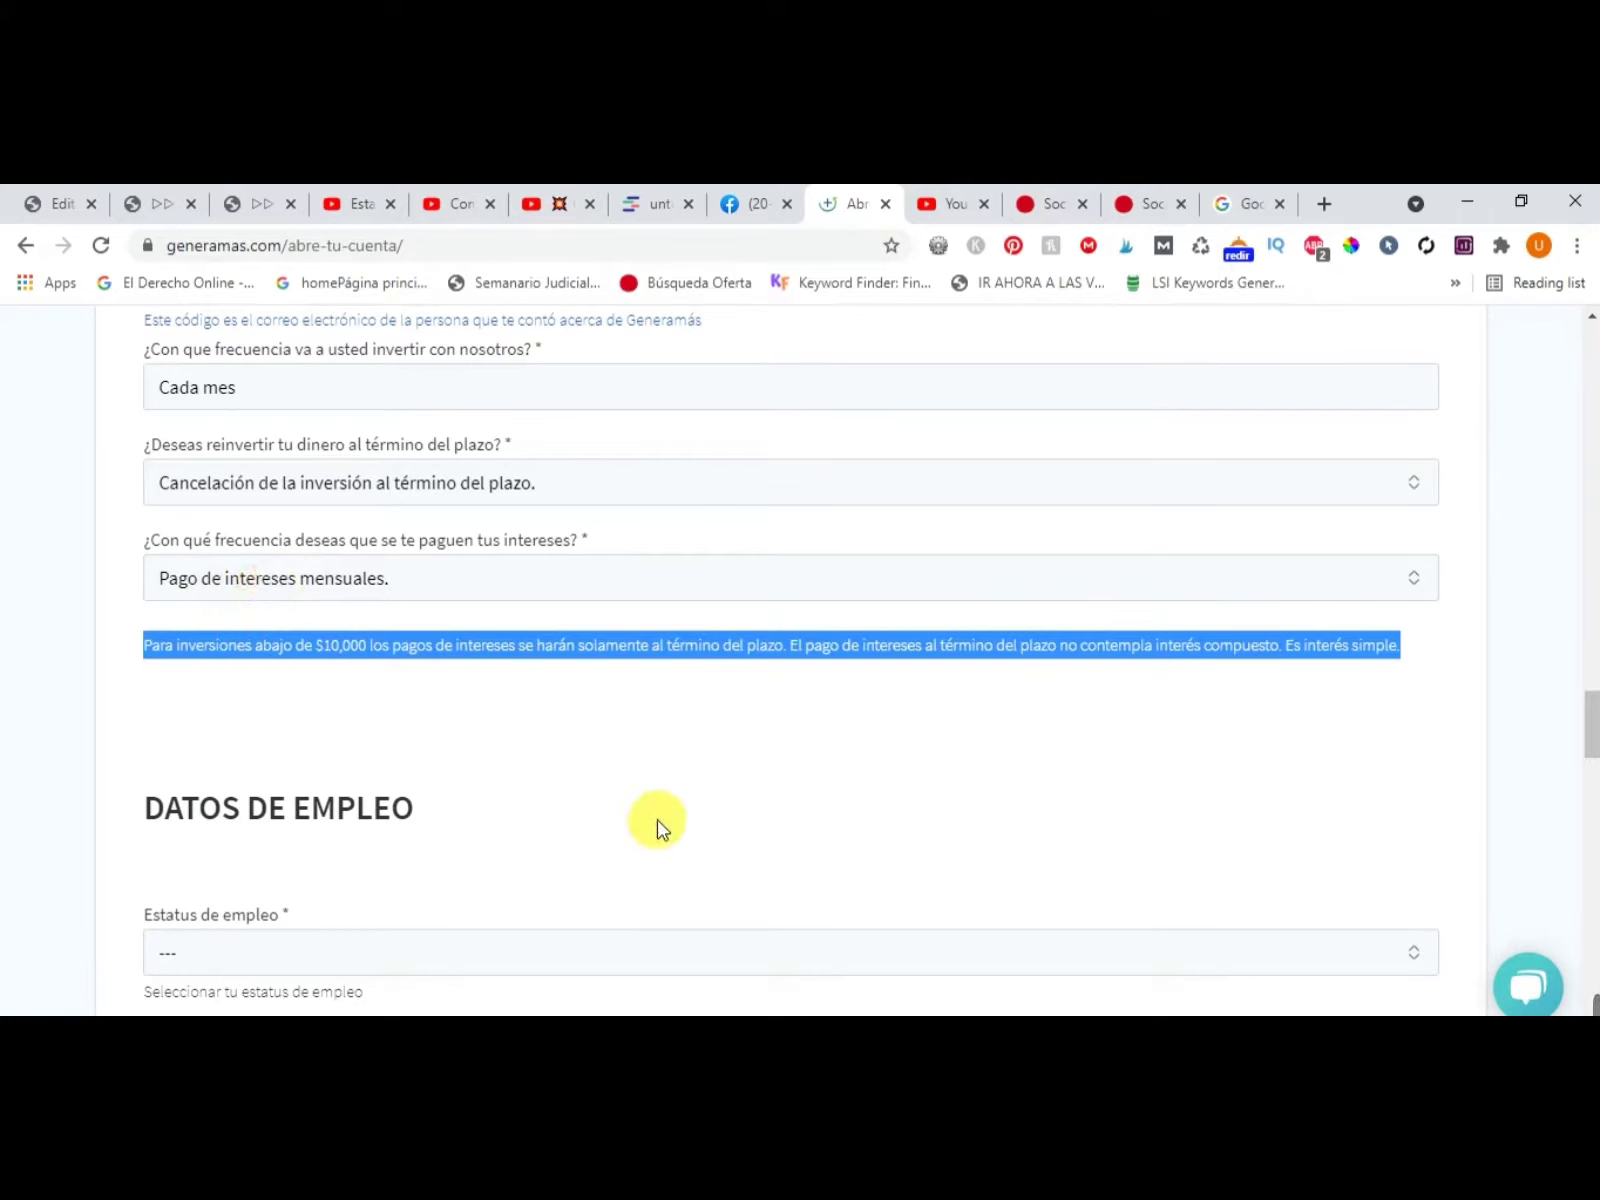
- Set the employment status to independiente and enter Docente as the profession
scroll(657, 830, down, 3)
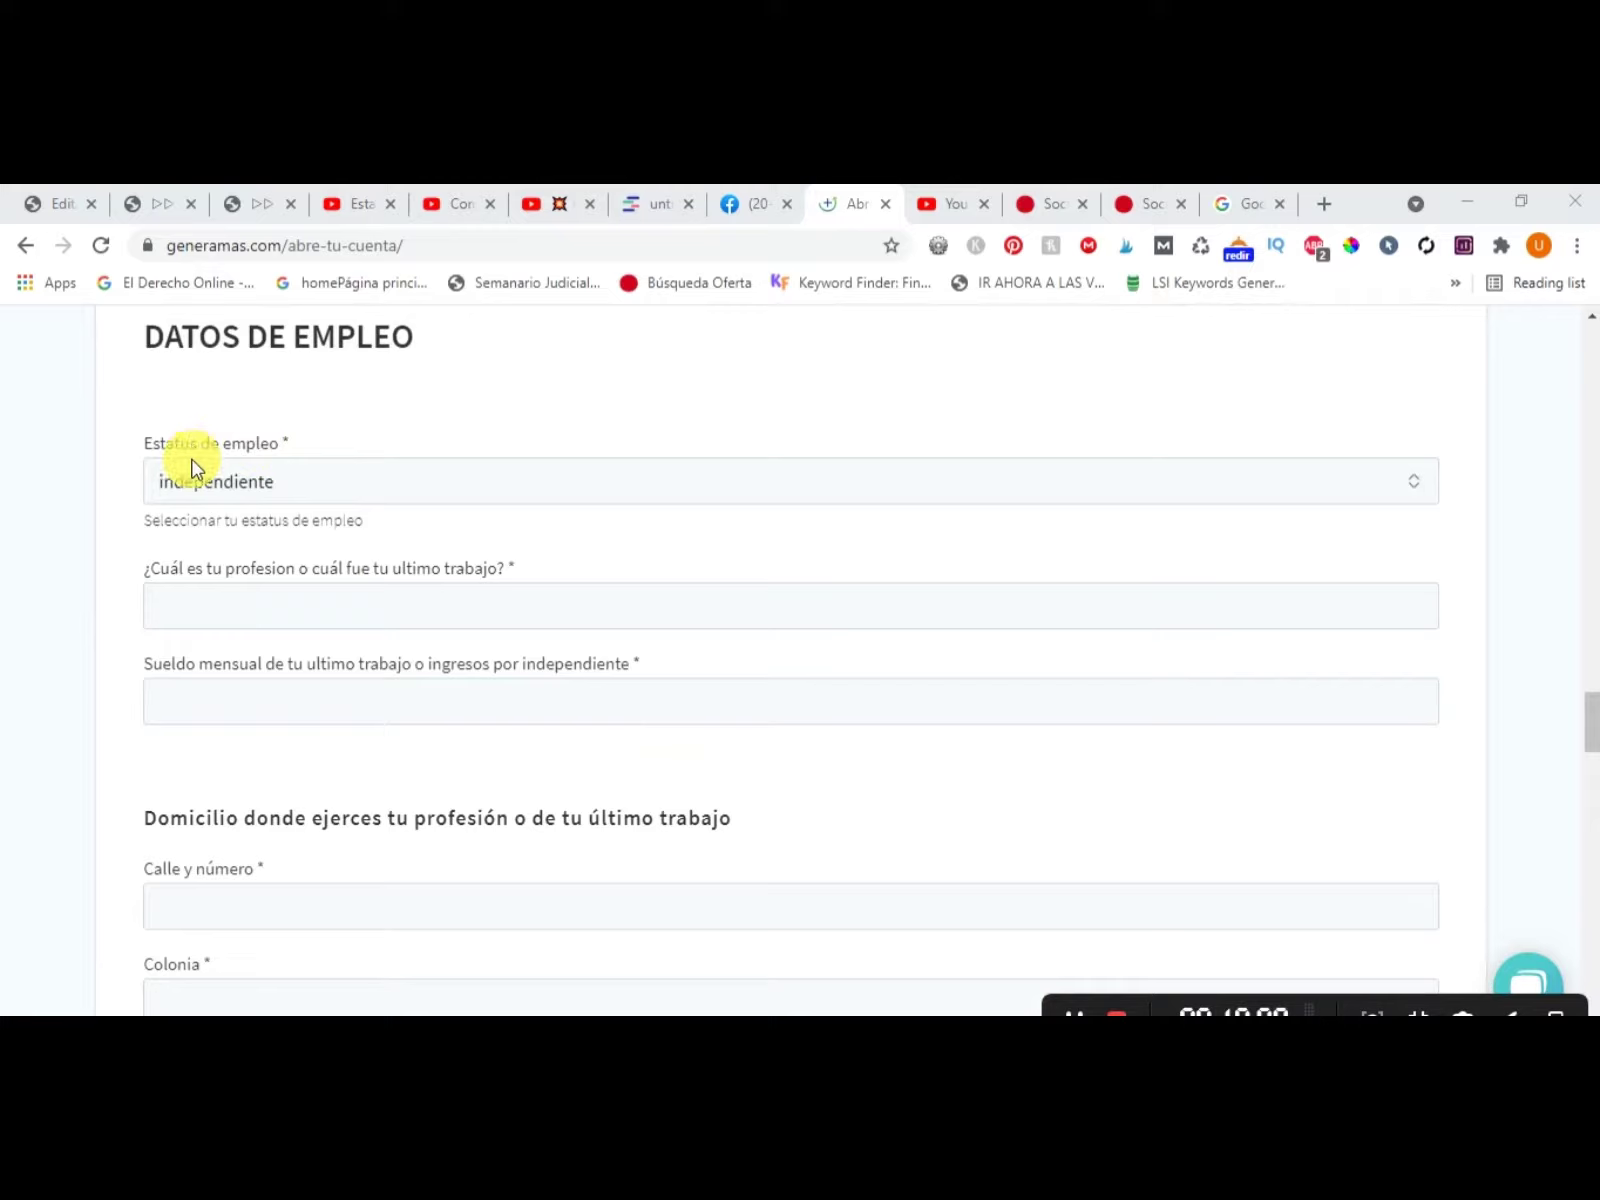
scroll(195, 490, down, 1)
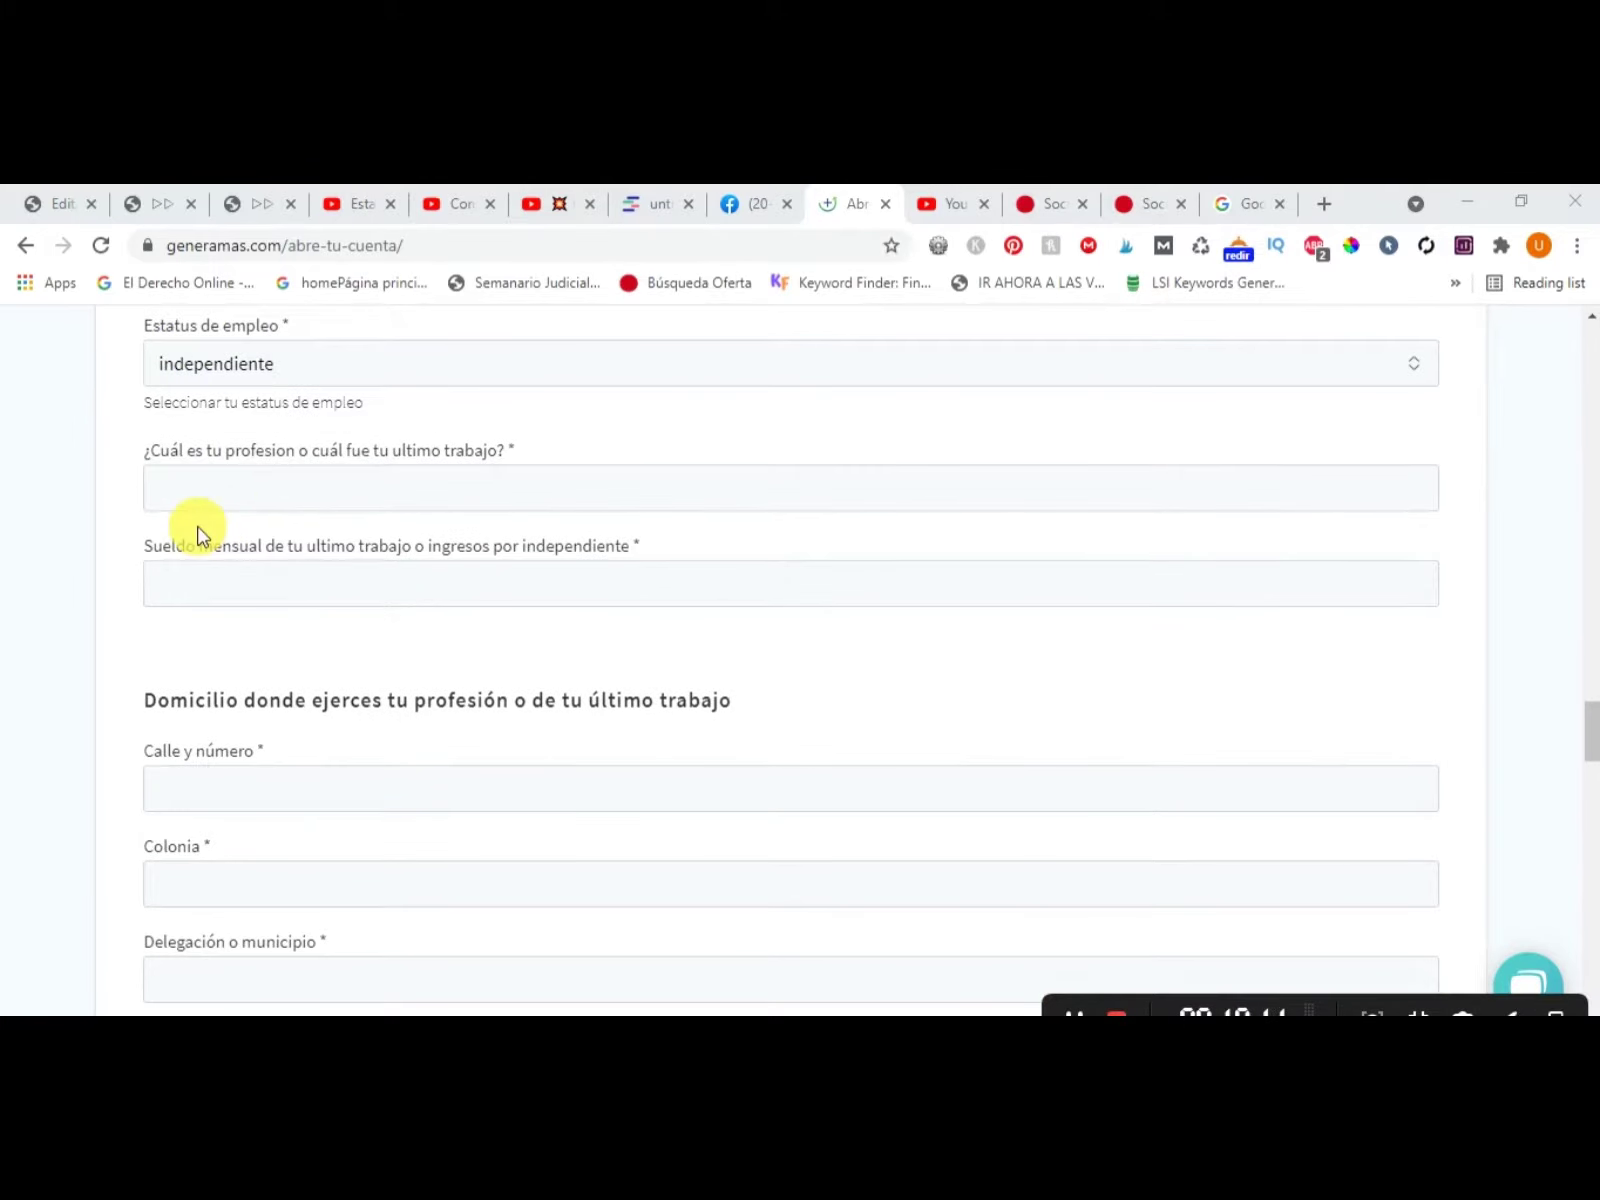
click(248, 503)
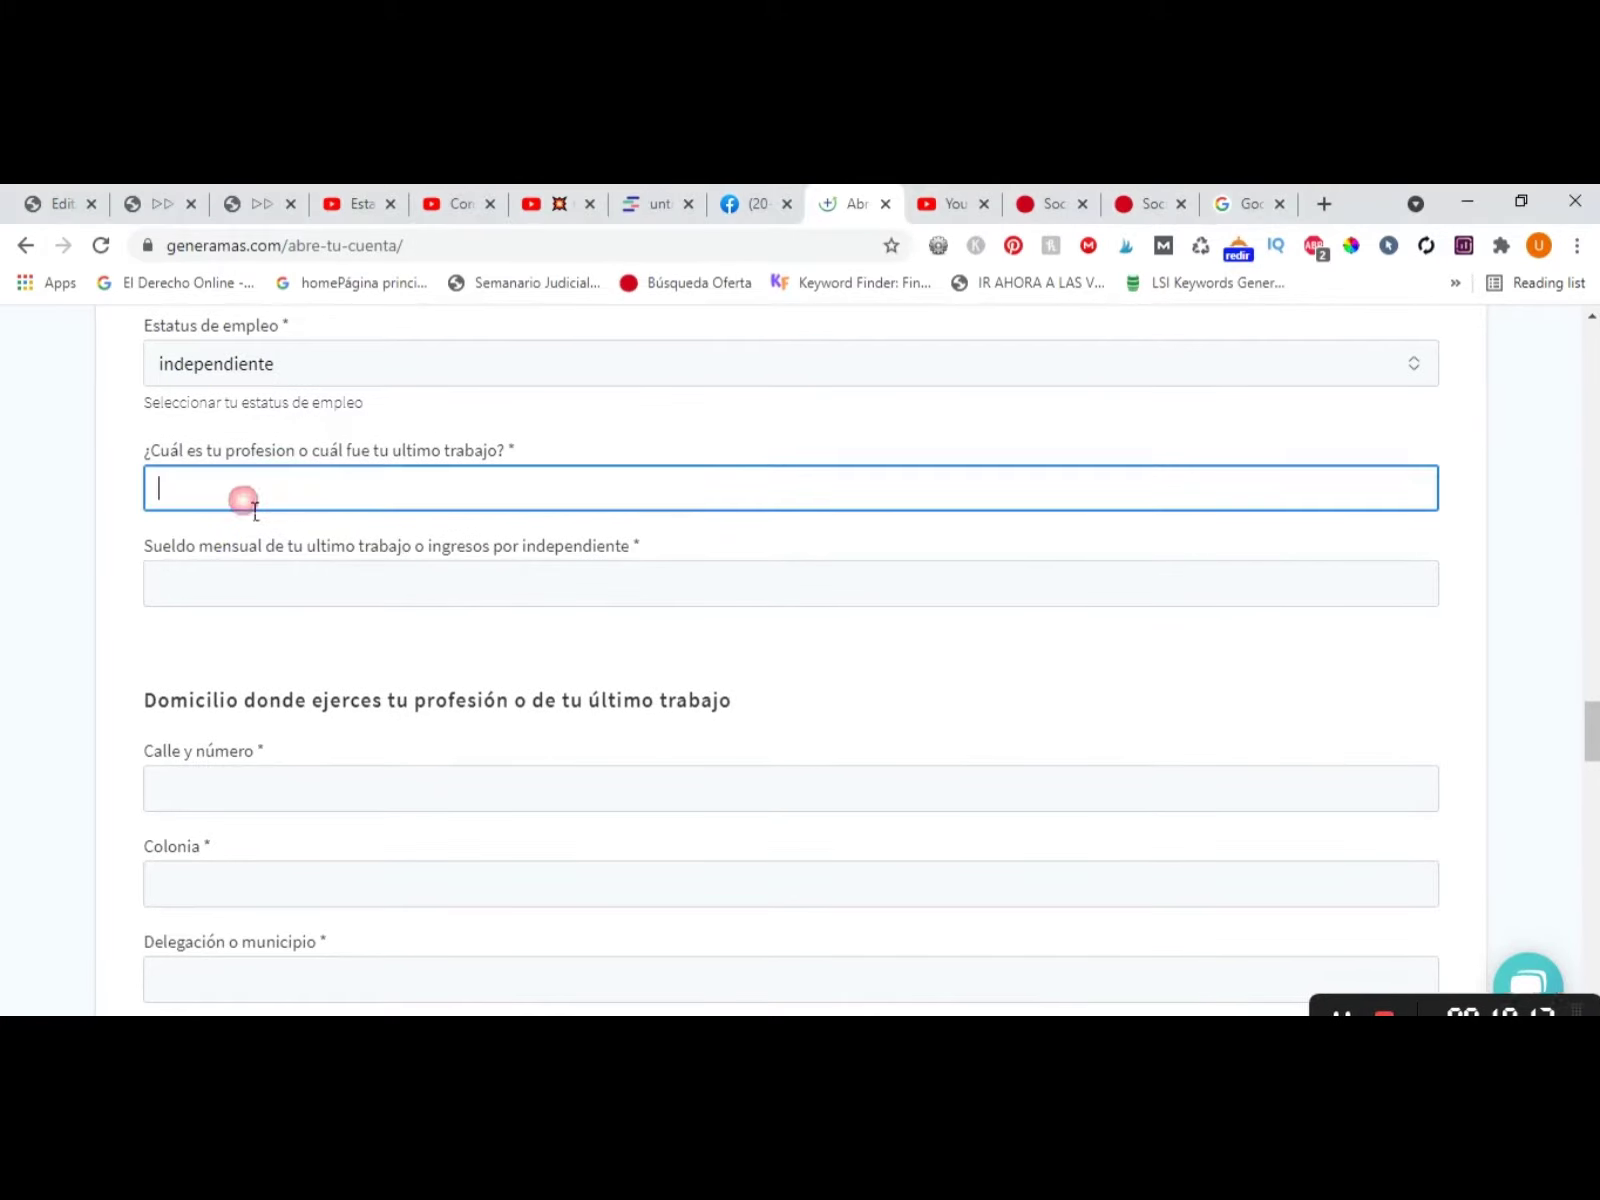
text(Docente)
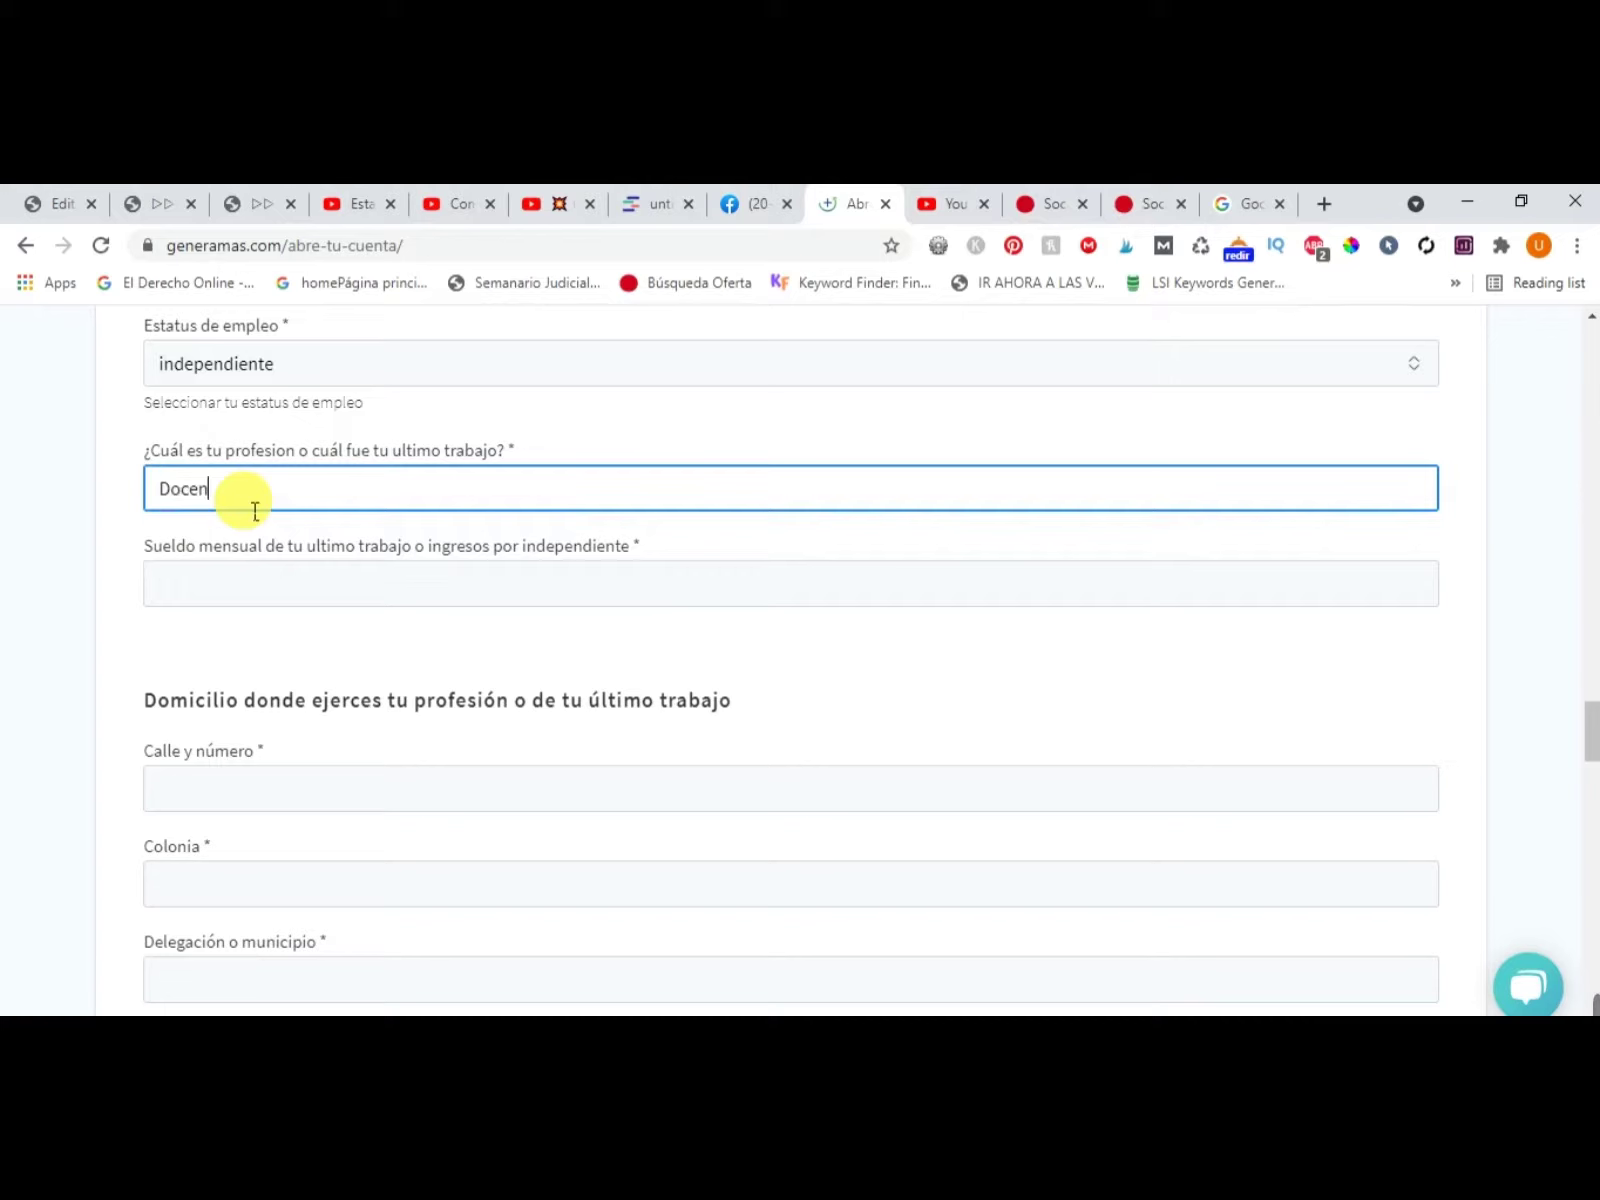
- Enter 10 mil pesos as the monthly salary or independent income
click(253, 600)
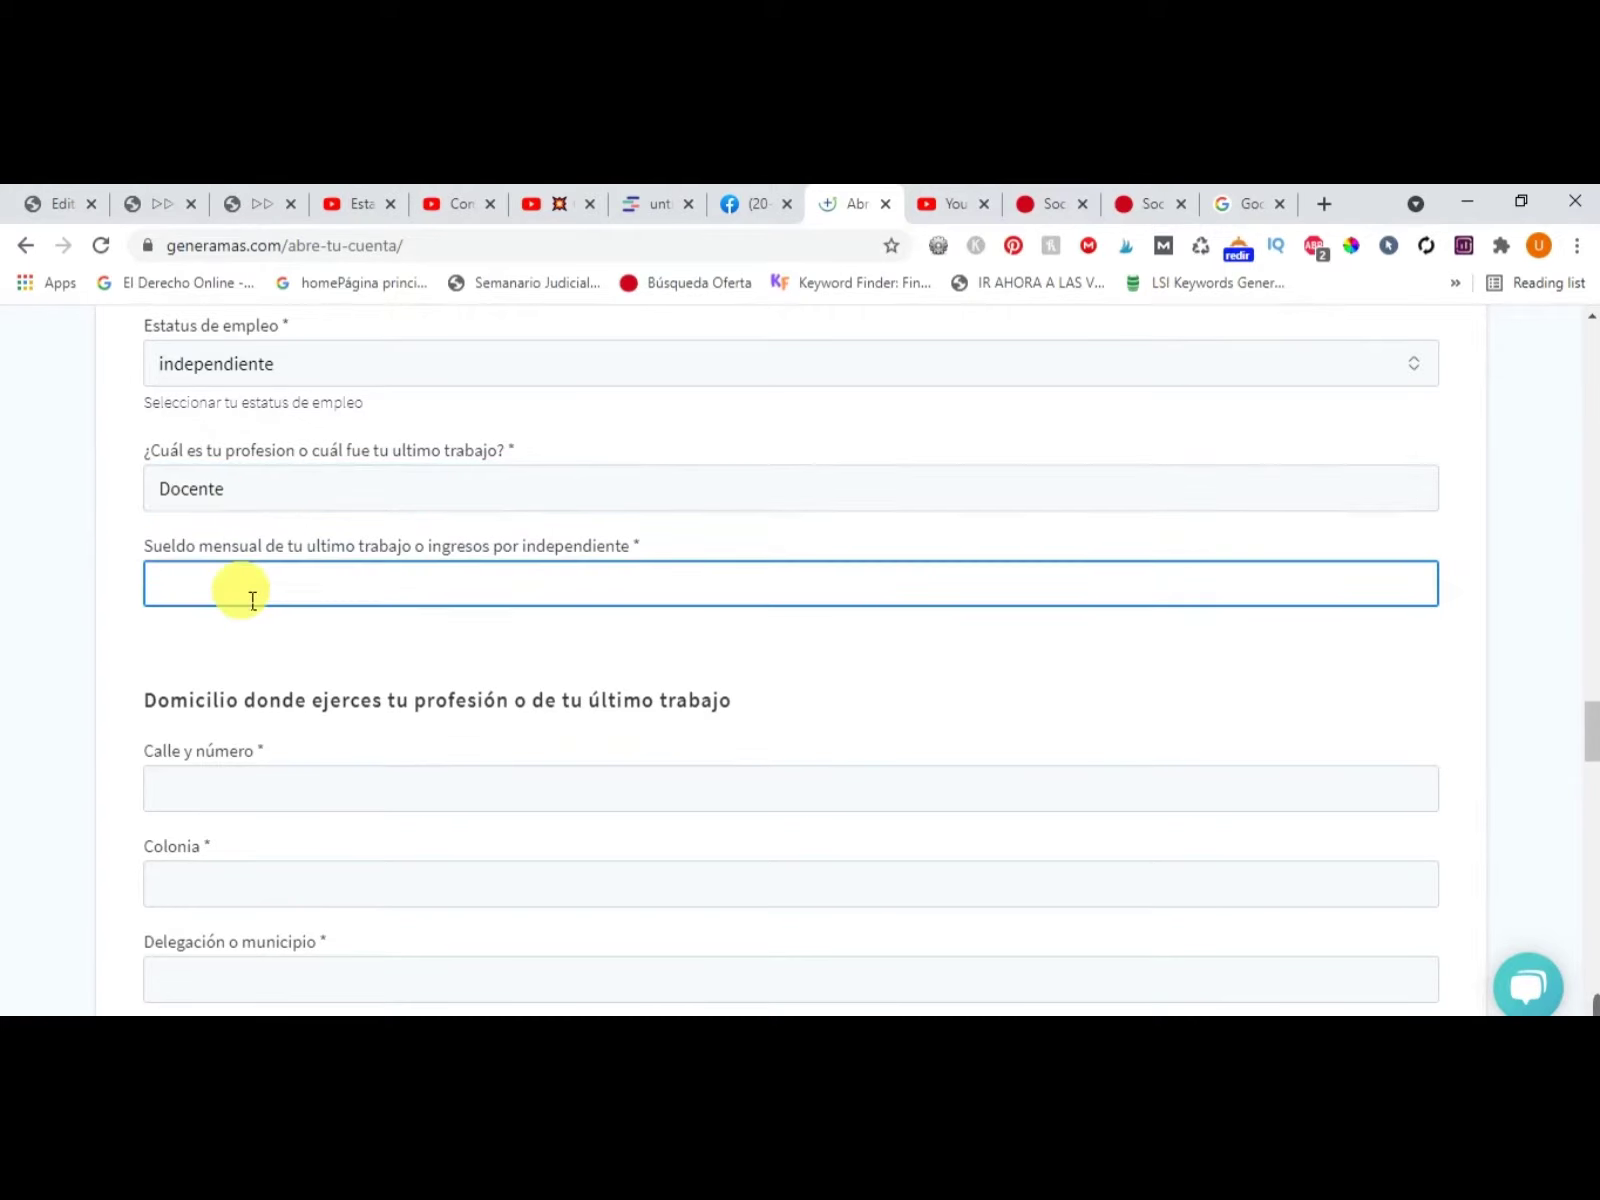
scroll(279, 643, down, 1)
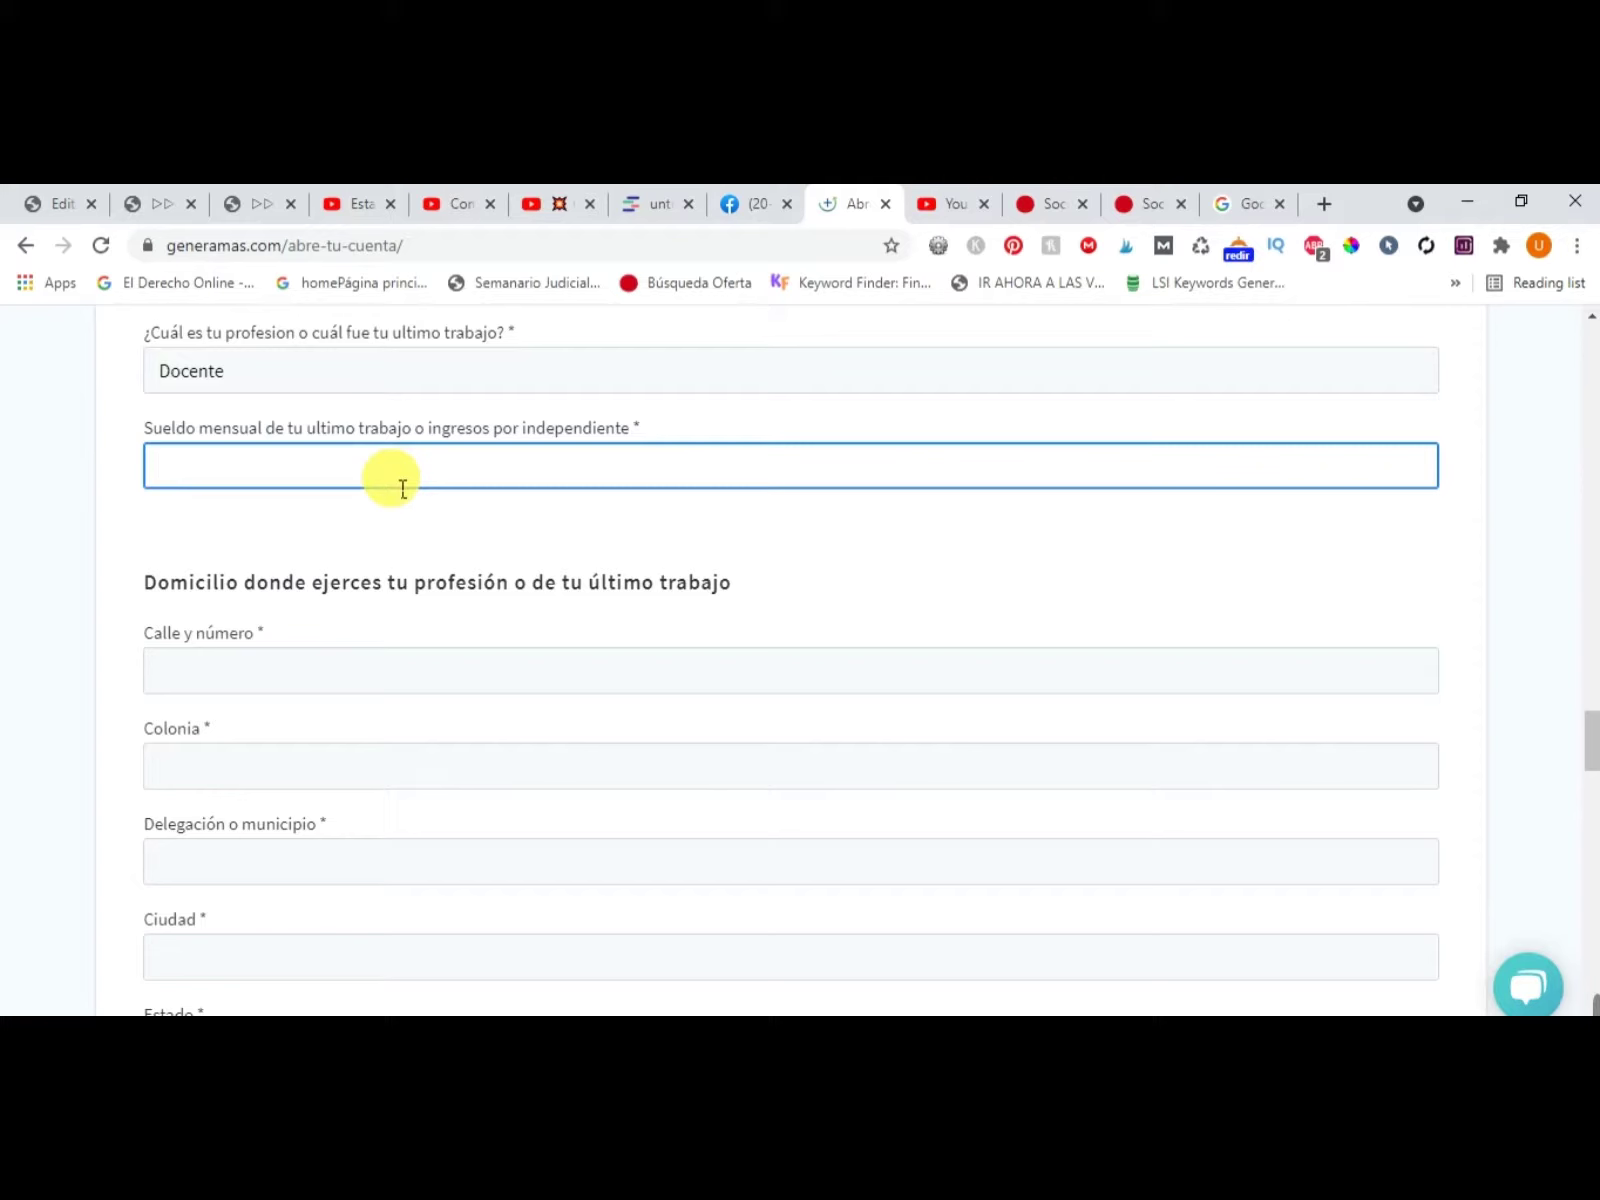
text(9 milpes)
key(BackSpace)
key(BackSpace)
key(BackSpace)
key(BackSpace)
key(BackSpace)
key(BackSpace)
text(10 mil pesos)
mouse_move(1590, 1005)
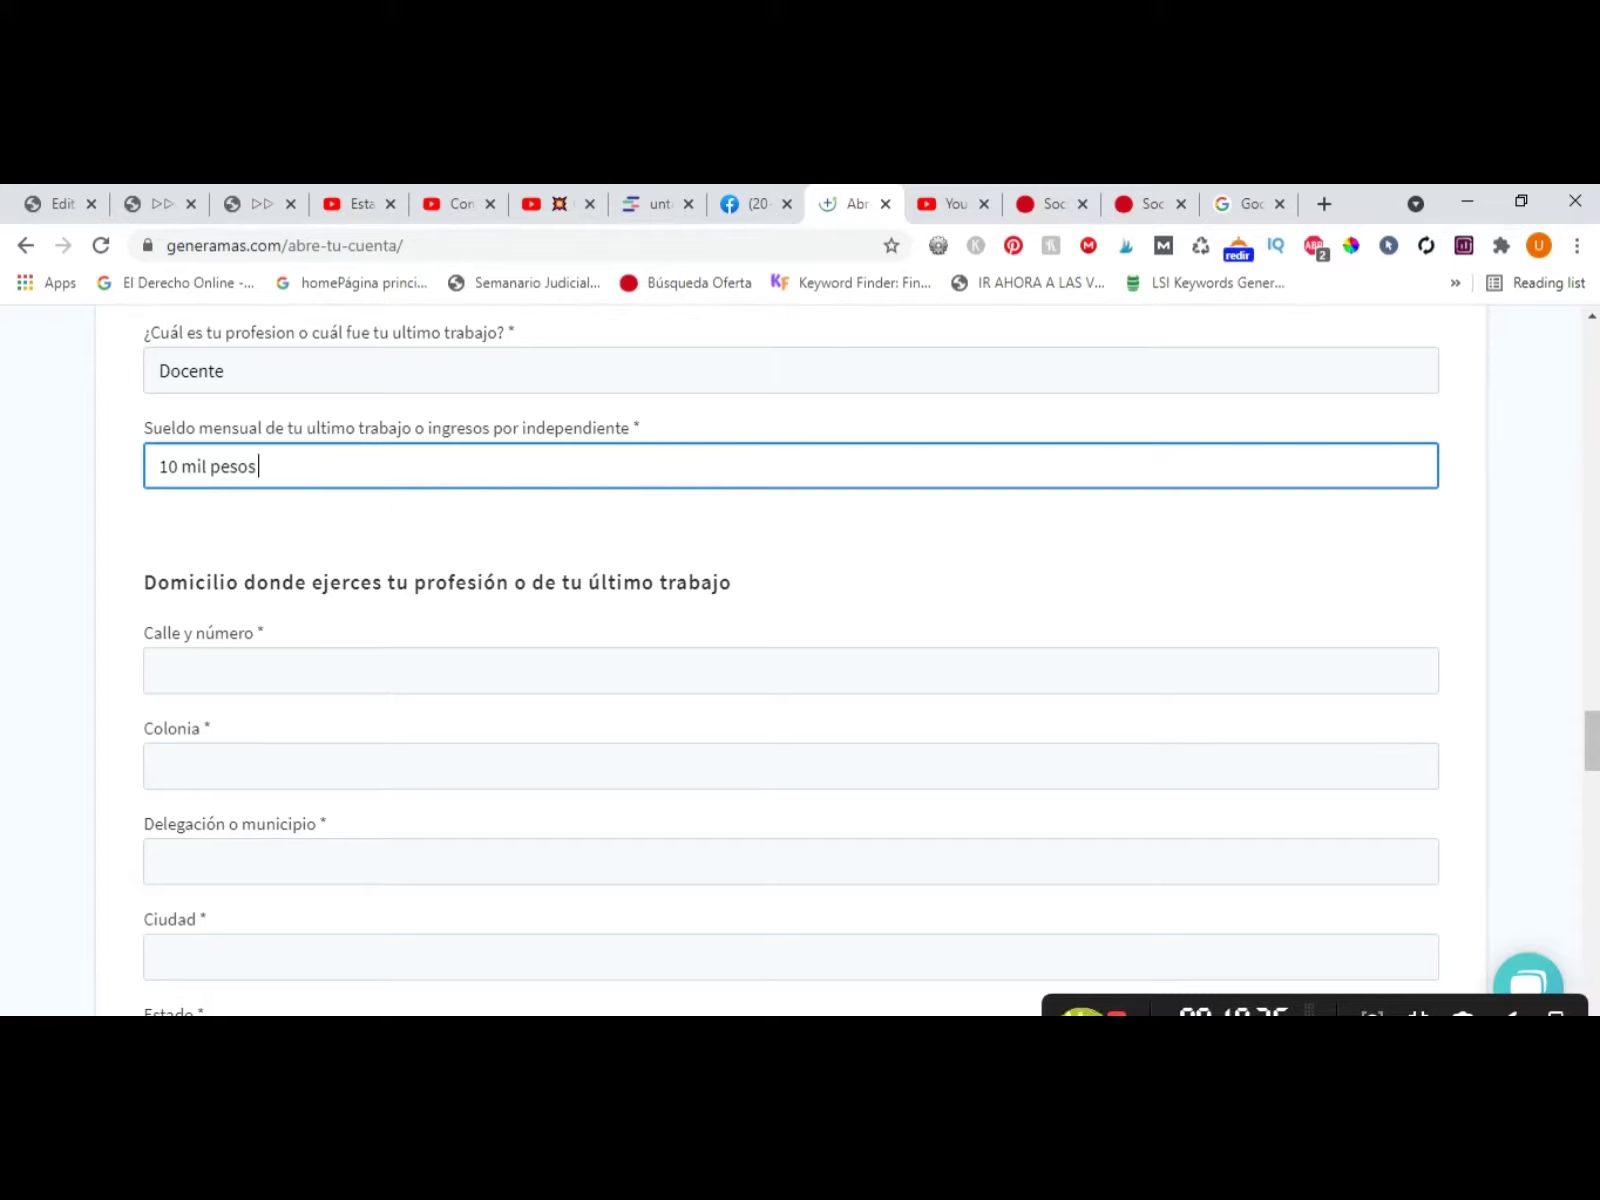
- Review the remaining form fields, from the work address through the monthly income section to the data requested for the first beneficiary
scroll(446, 714, down, 1)
scroll(446, 714, down, 3)
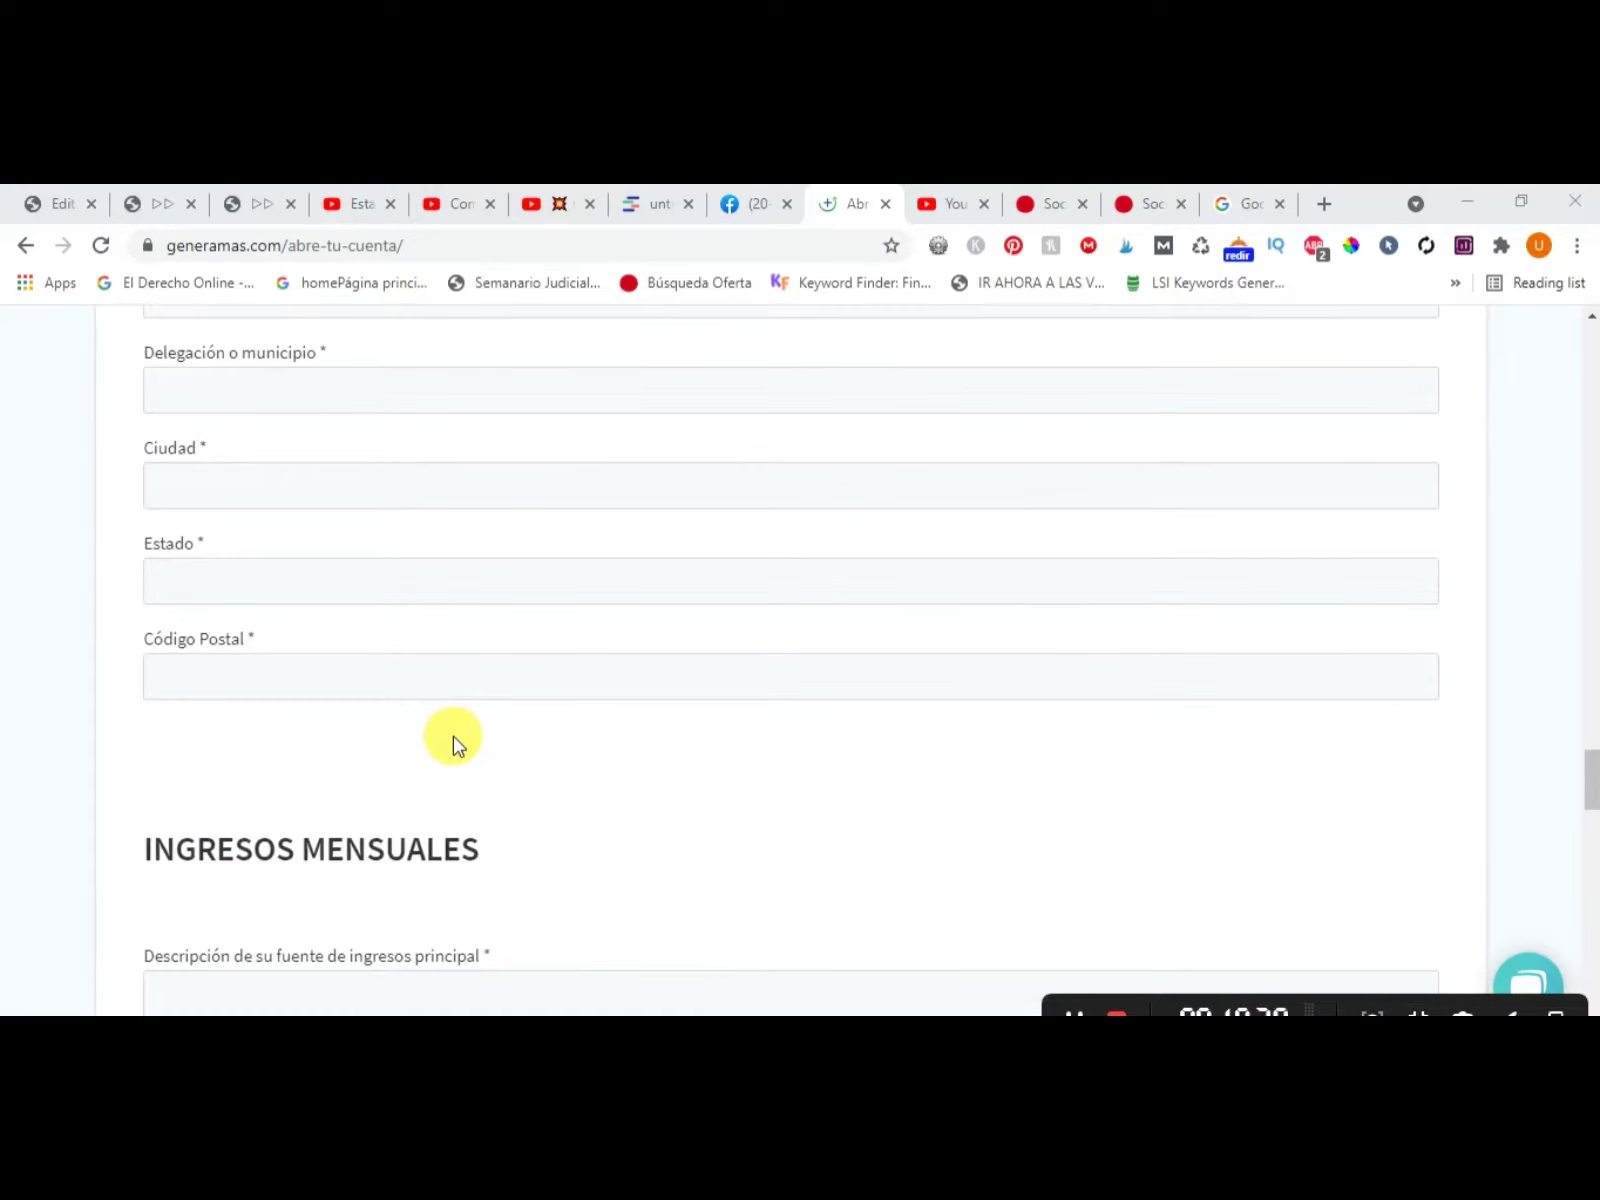
scroll(452, 736, up, 3)
scroll(466, 720, down, 1)
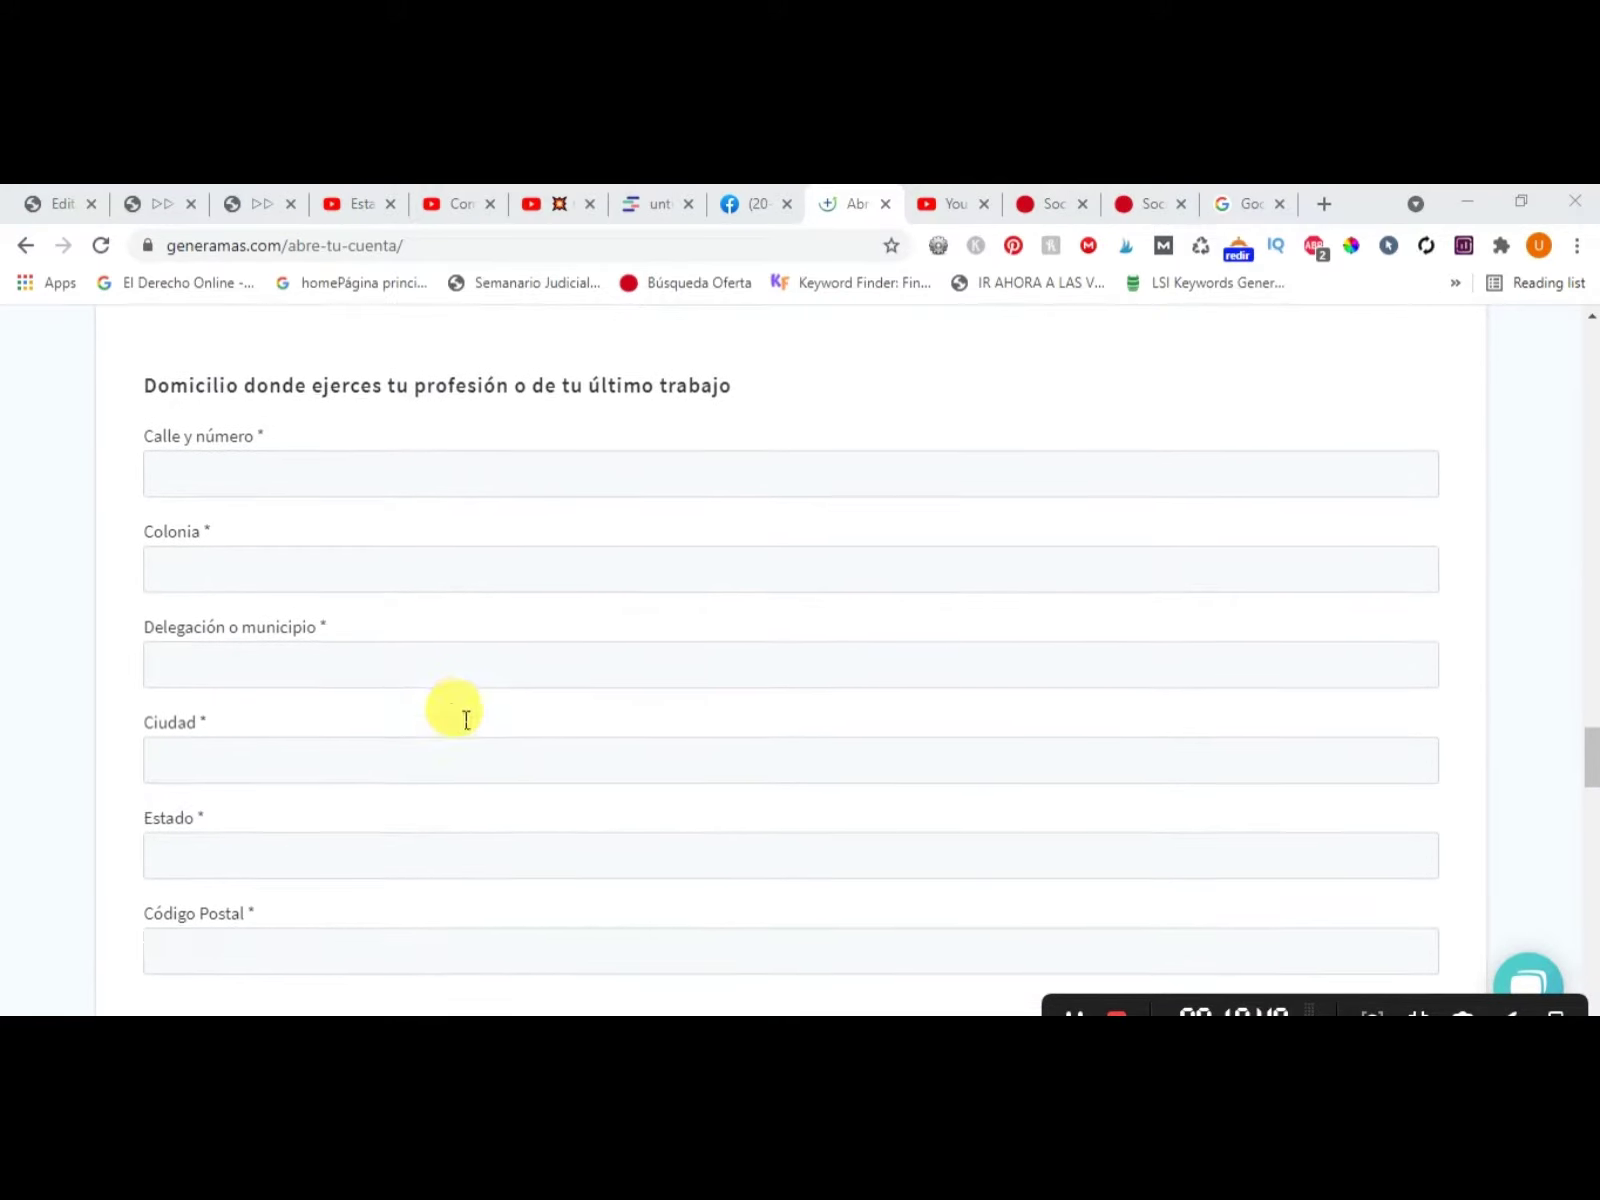
scroll(466, 720, down, 1)
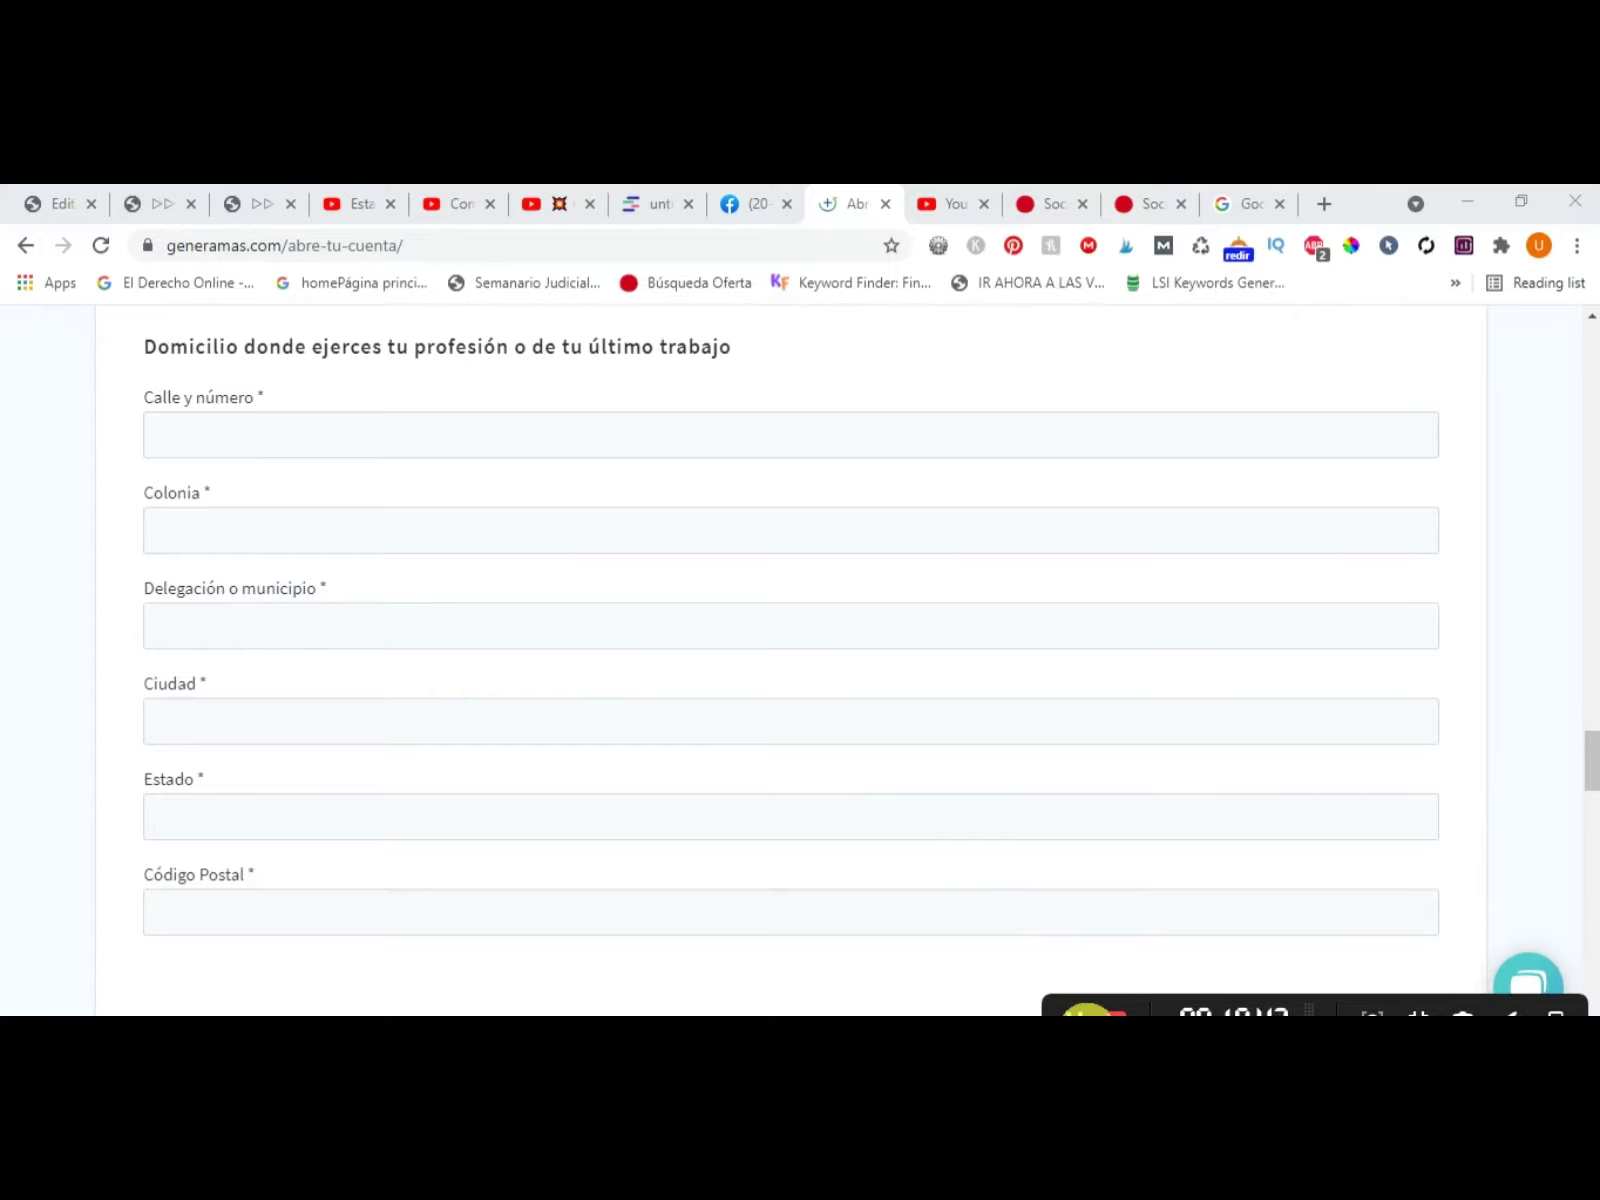
scroll(555, 810, down, 10)
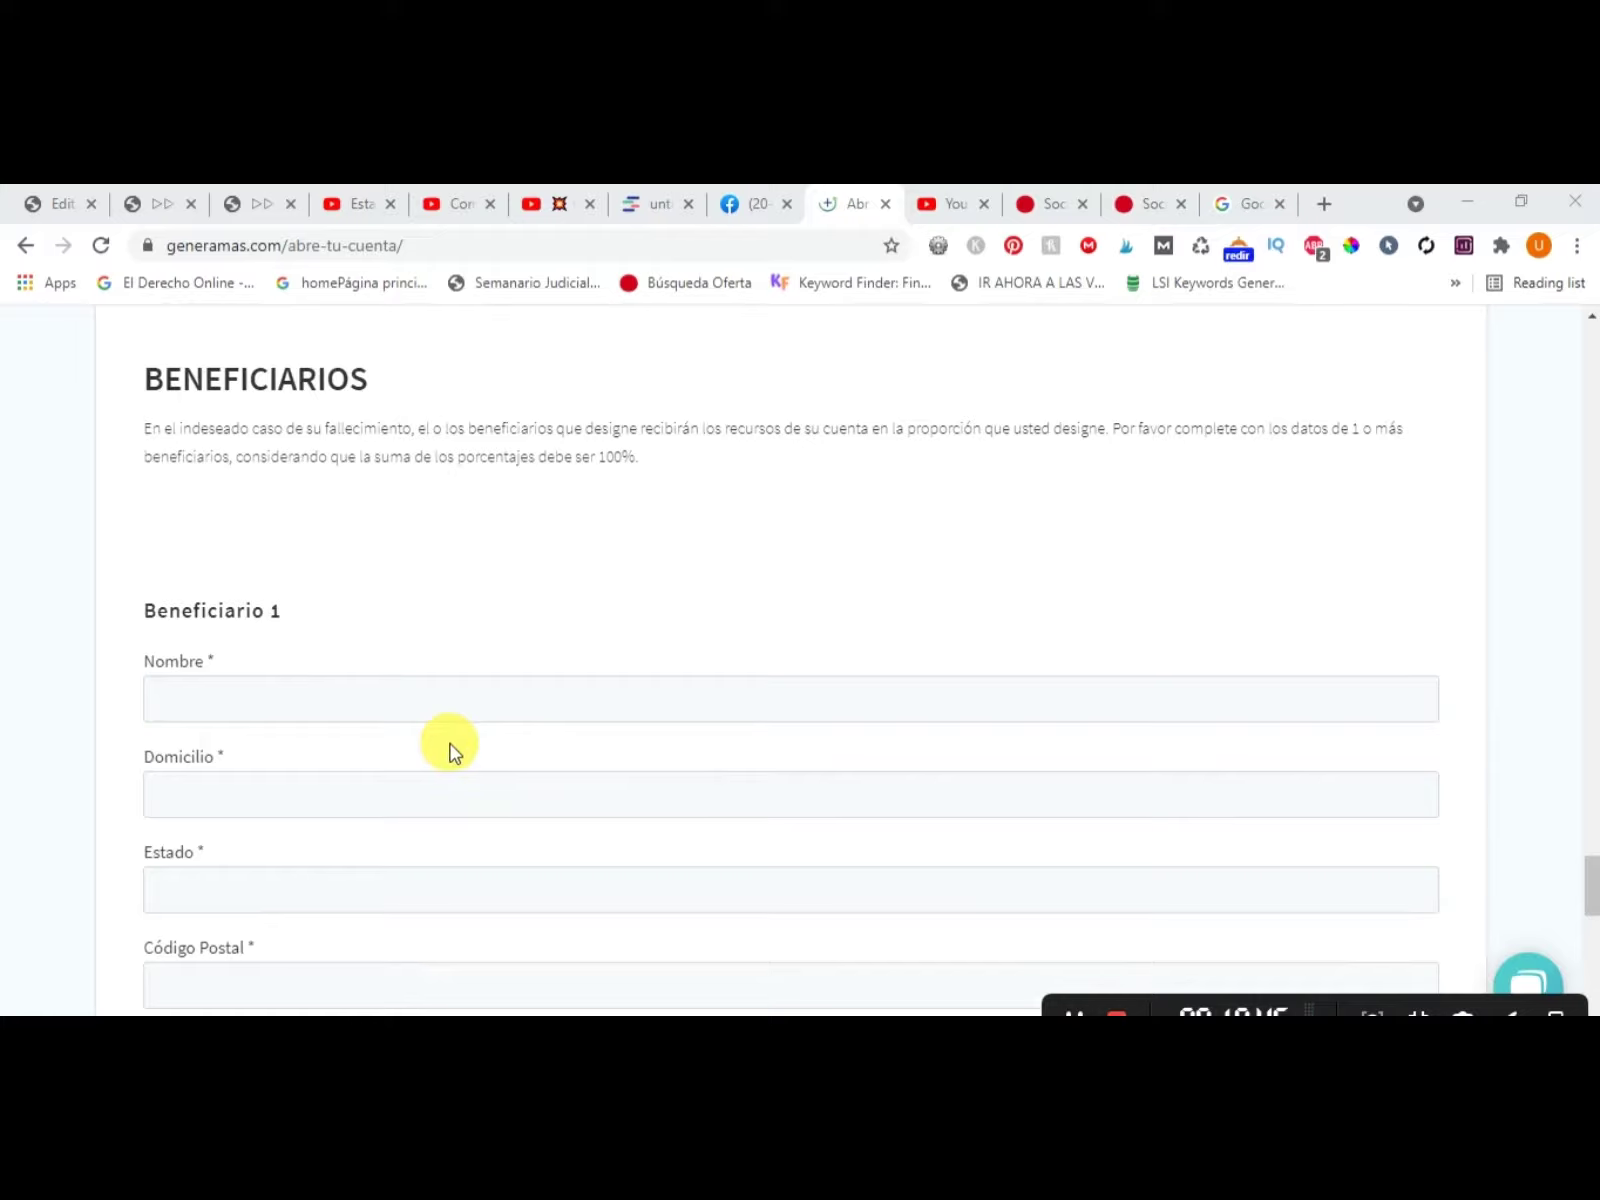
scroll(450, 746, down, 2)
scroll(450, 746, down, 8)
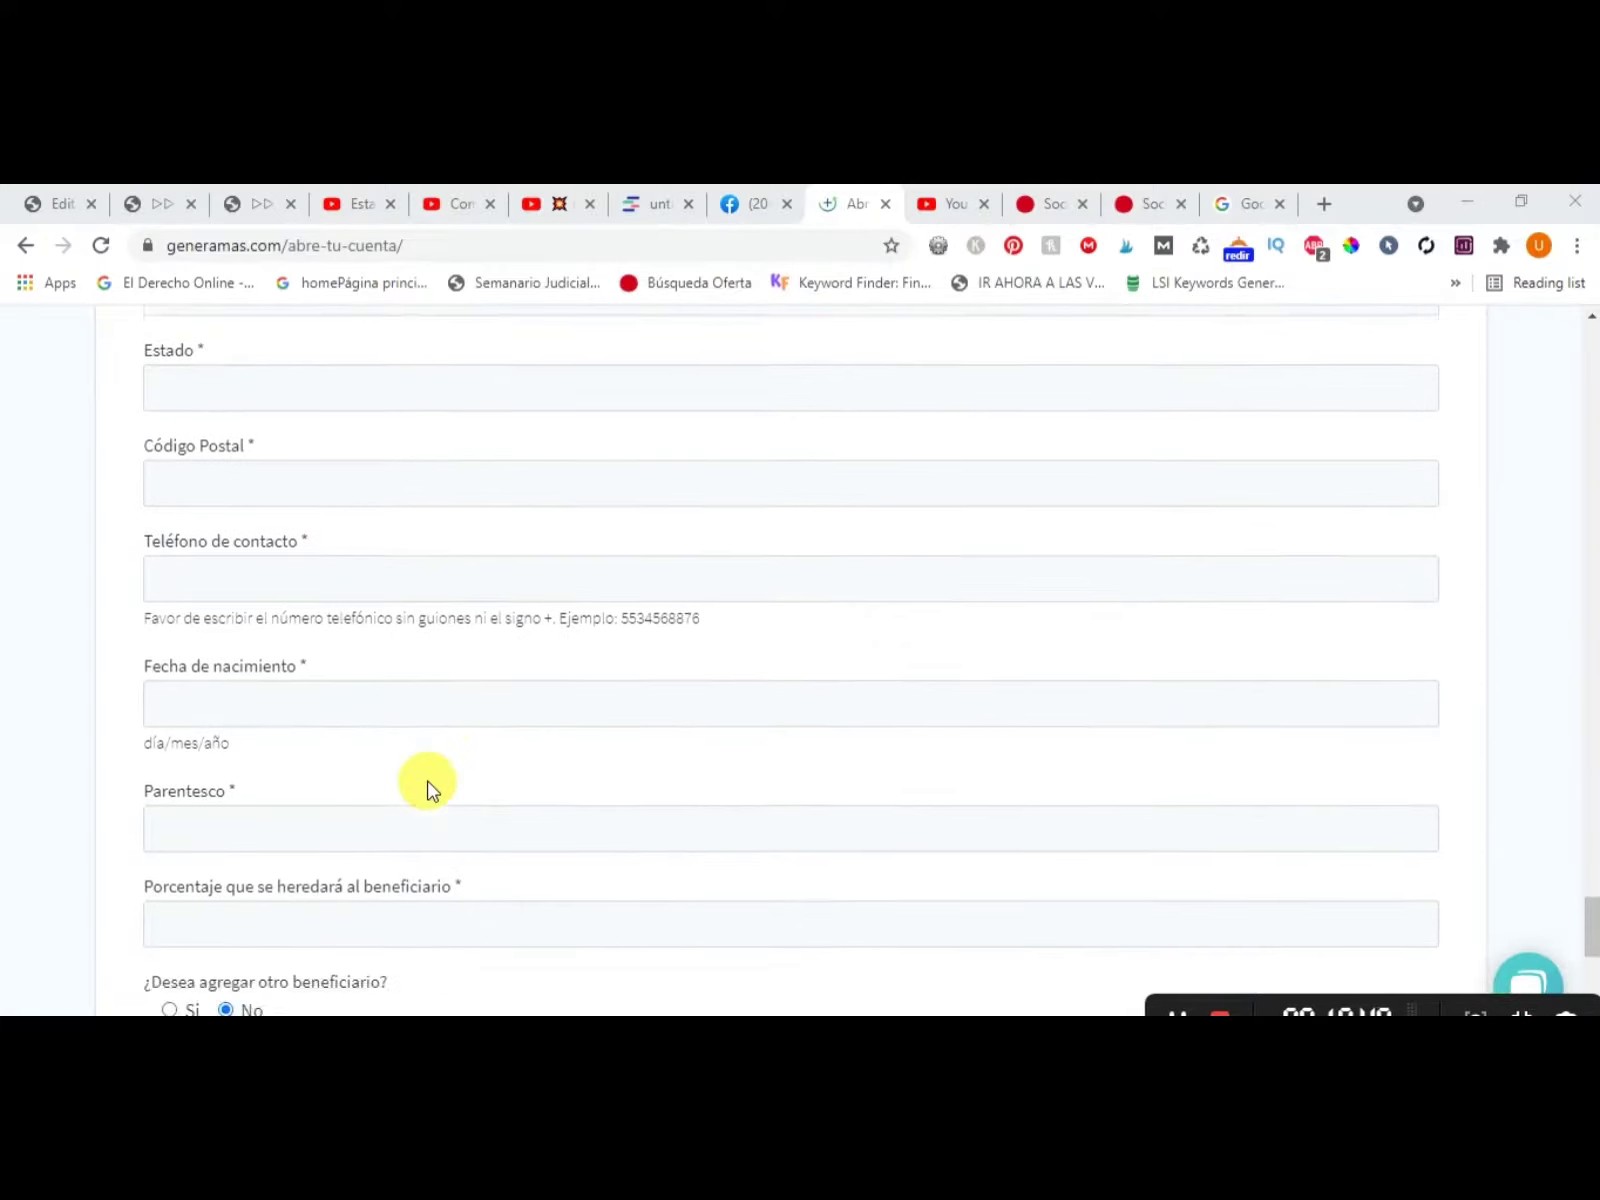
scroll(335, 768, up, 8)
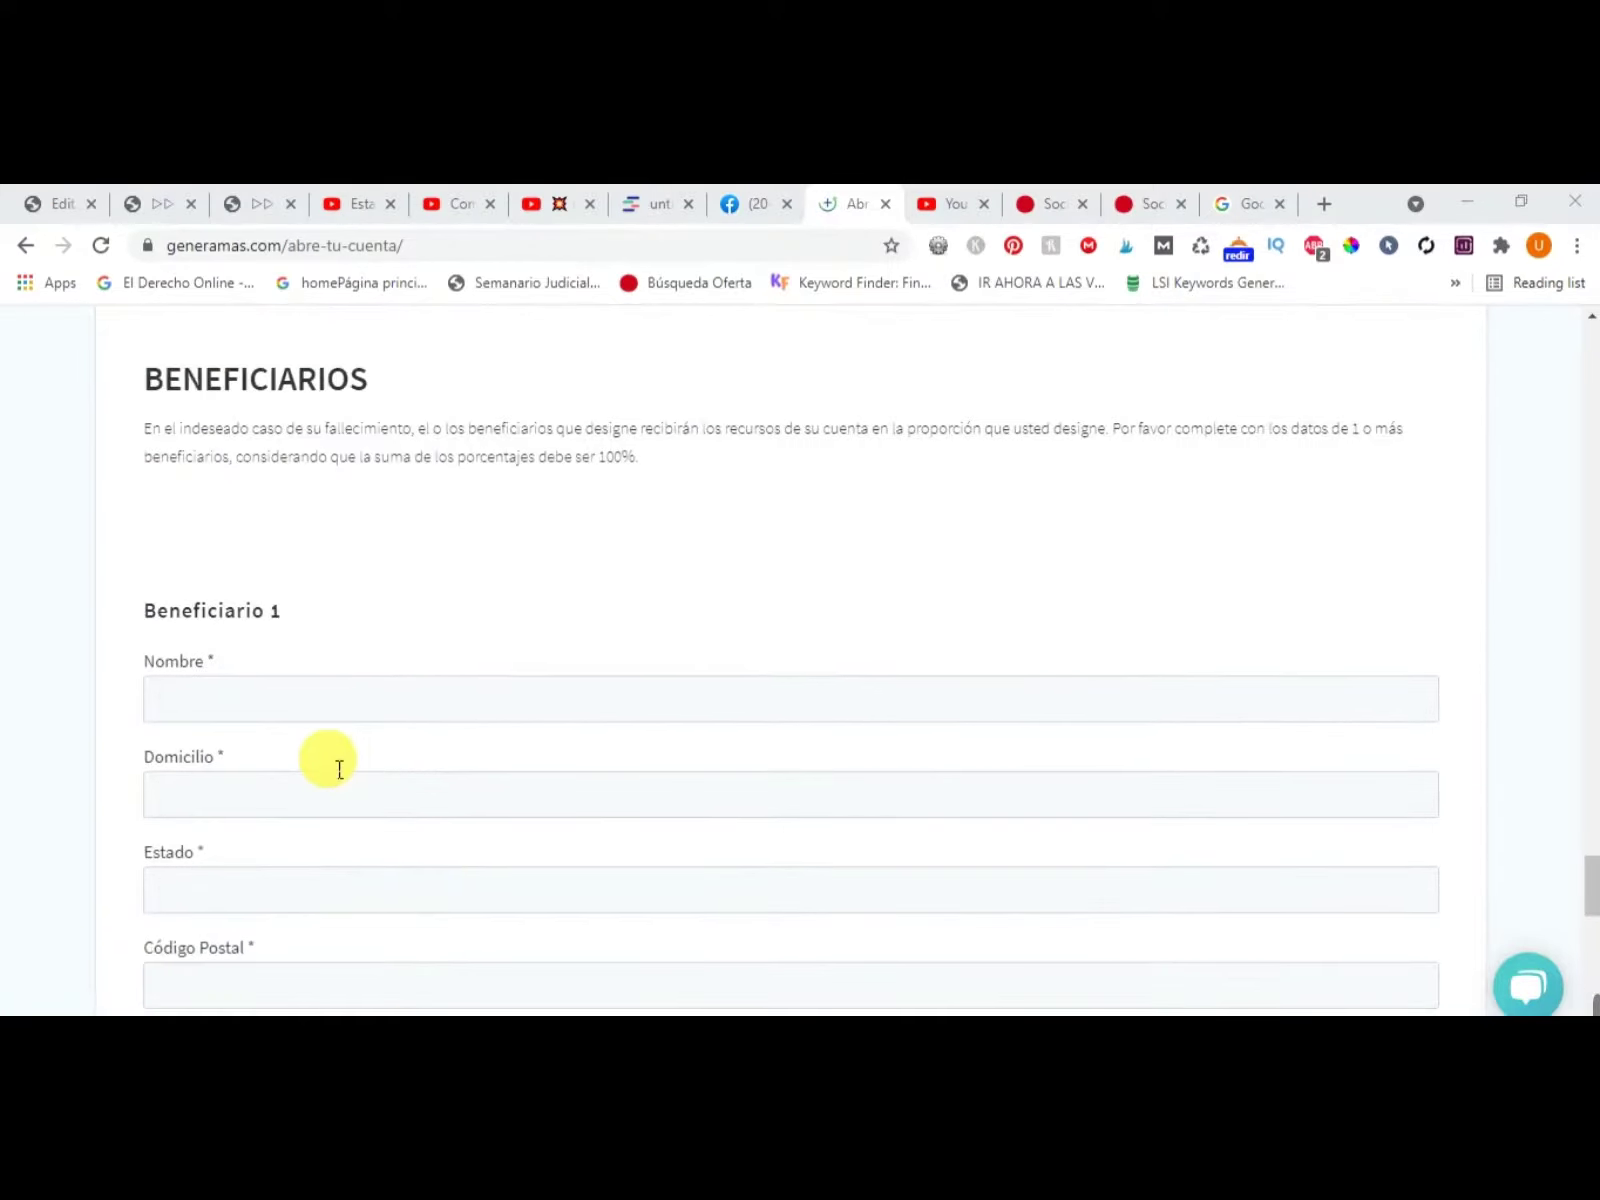
- Review the remaining beneficiary fields and the document-upload page, from the official ID through the declarations to the full name and email fields
scroll(868, 536, down, 8)
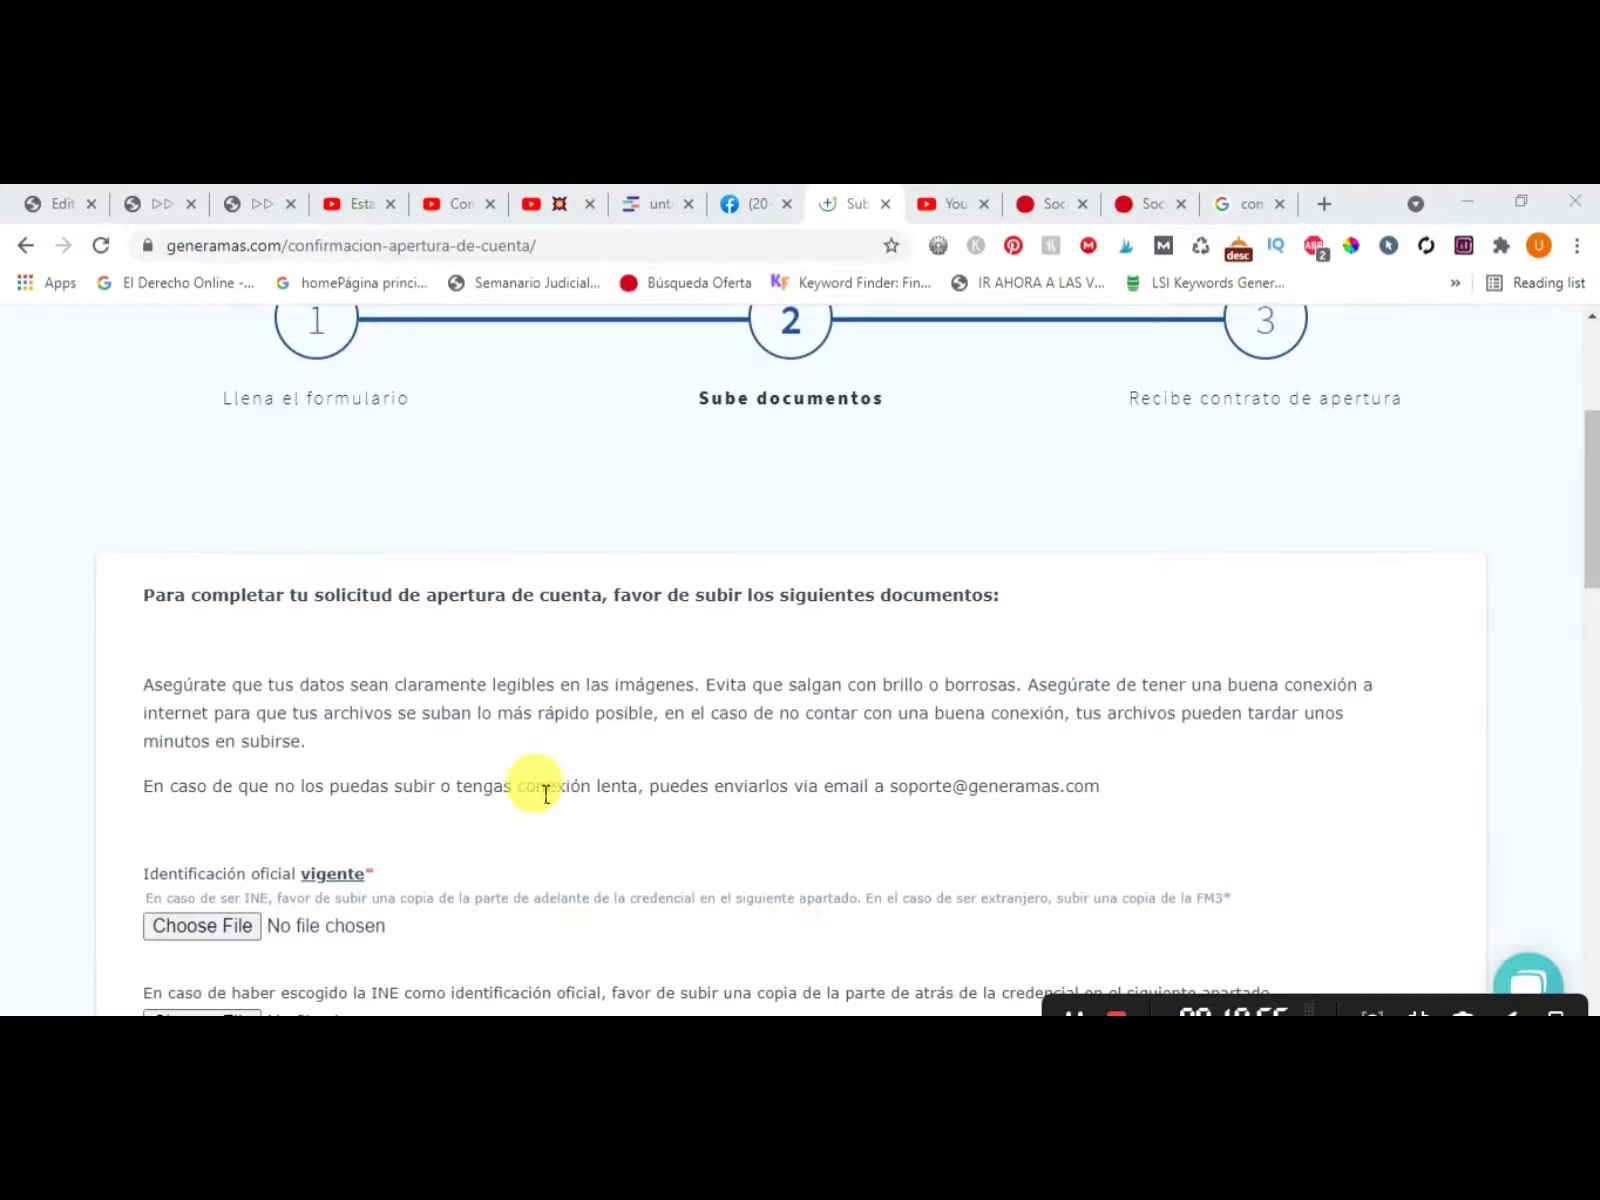
scroll(213, 757, down, 1)
scroll(213, 757, down, 2)
scroll(214, 753, up, 3)
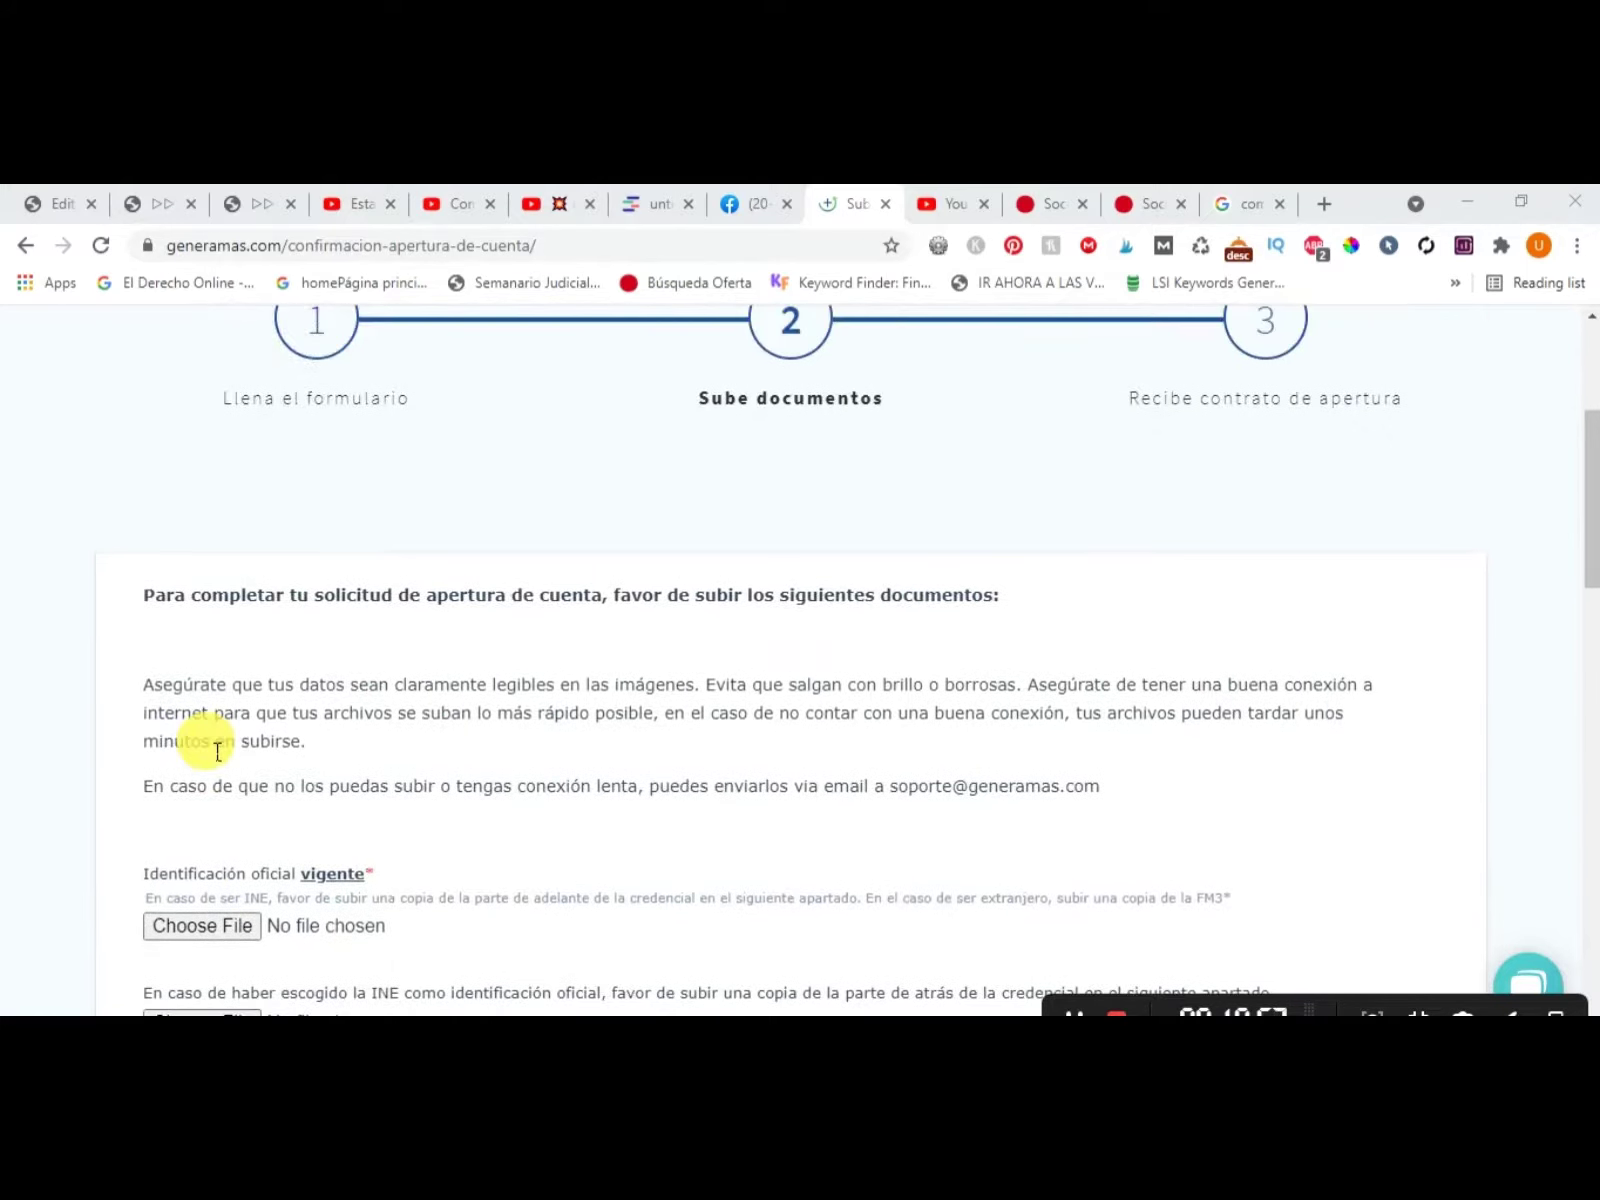
scroll(218, 752, down, 2)
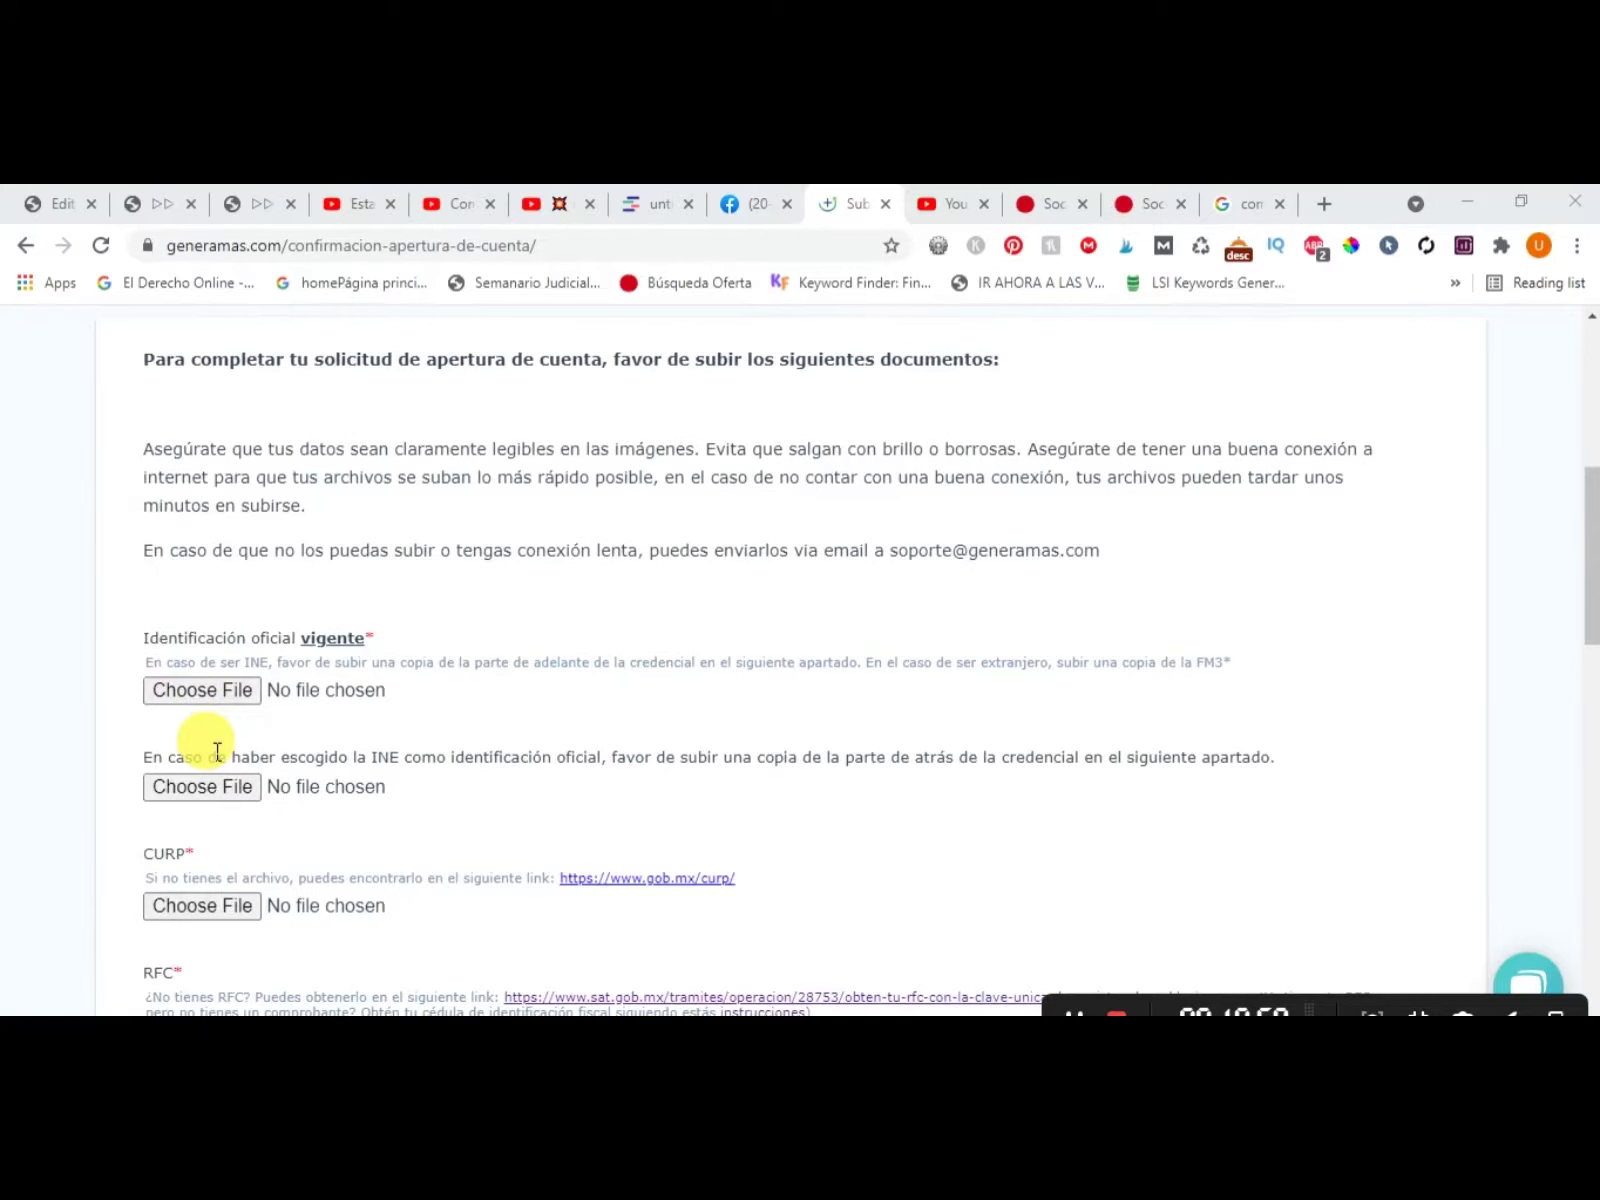
scroll(333, 752, down, 2)
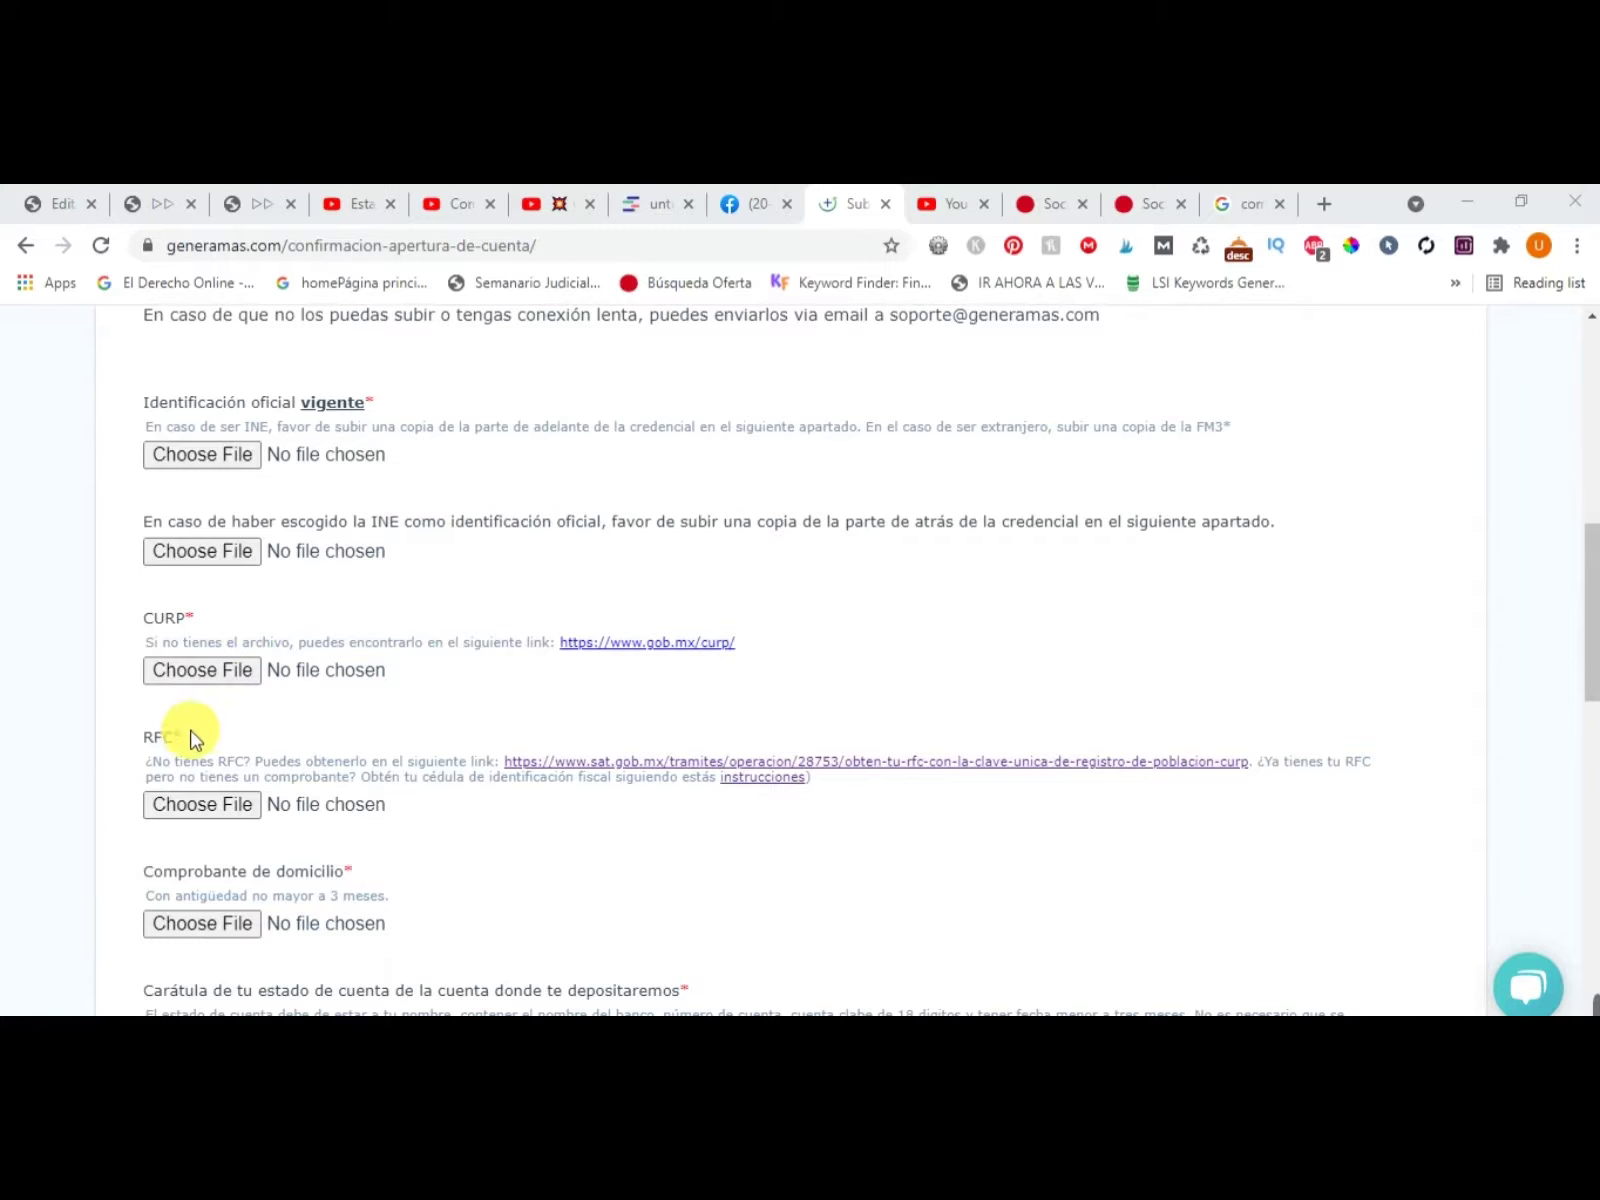
scroll(322, 735, down, 2)
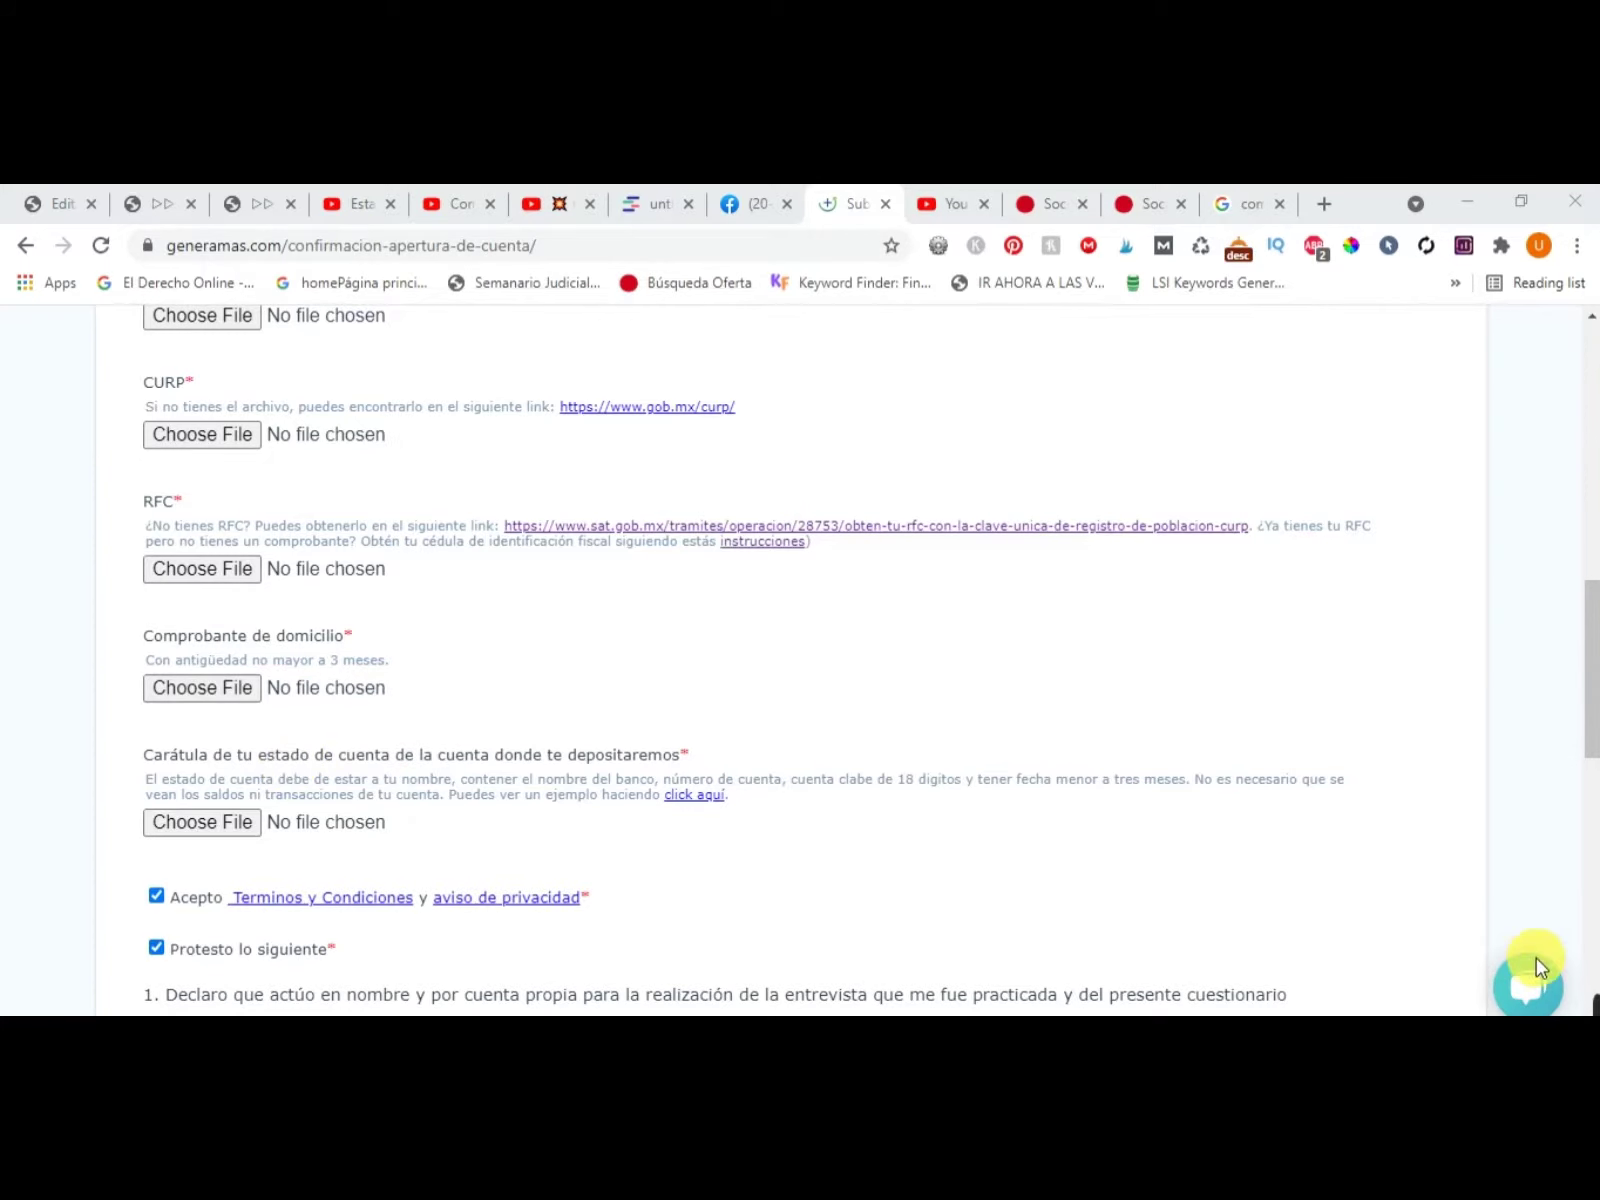
scroll(560, 823, down, 8)
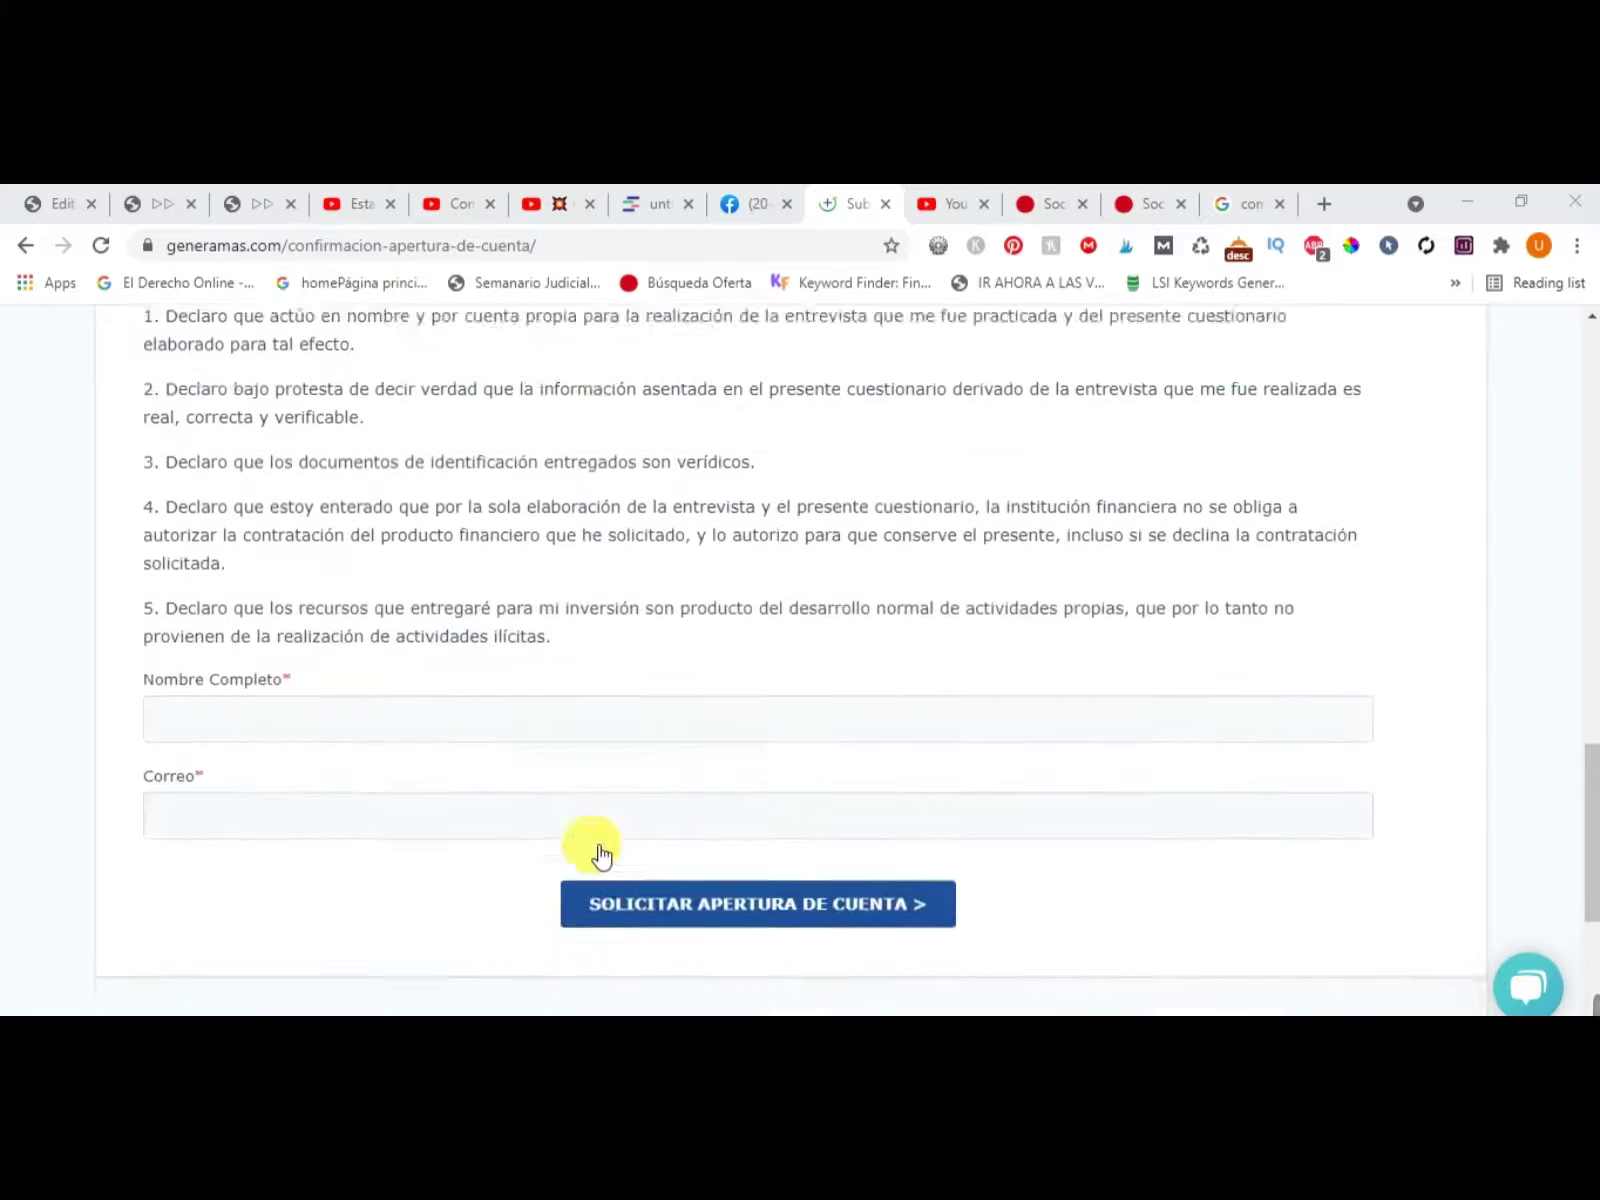
scroll(350, 760, up, 2)
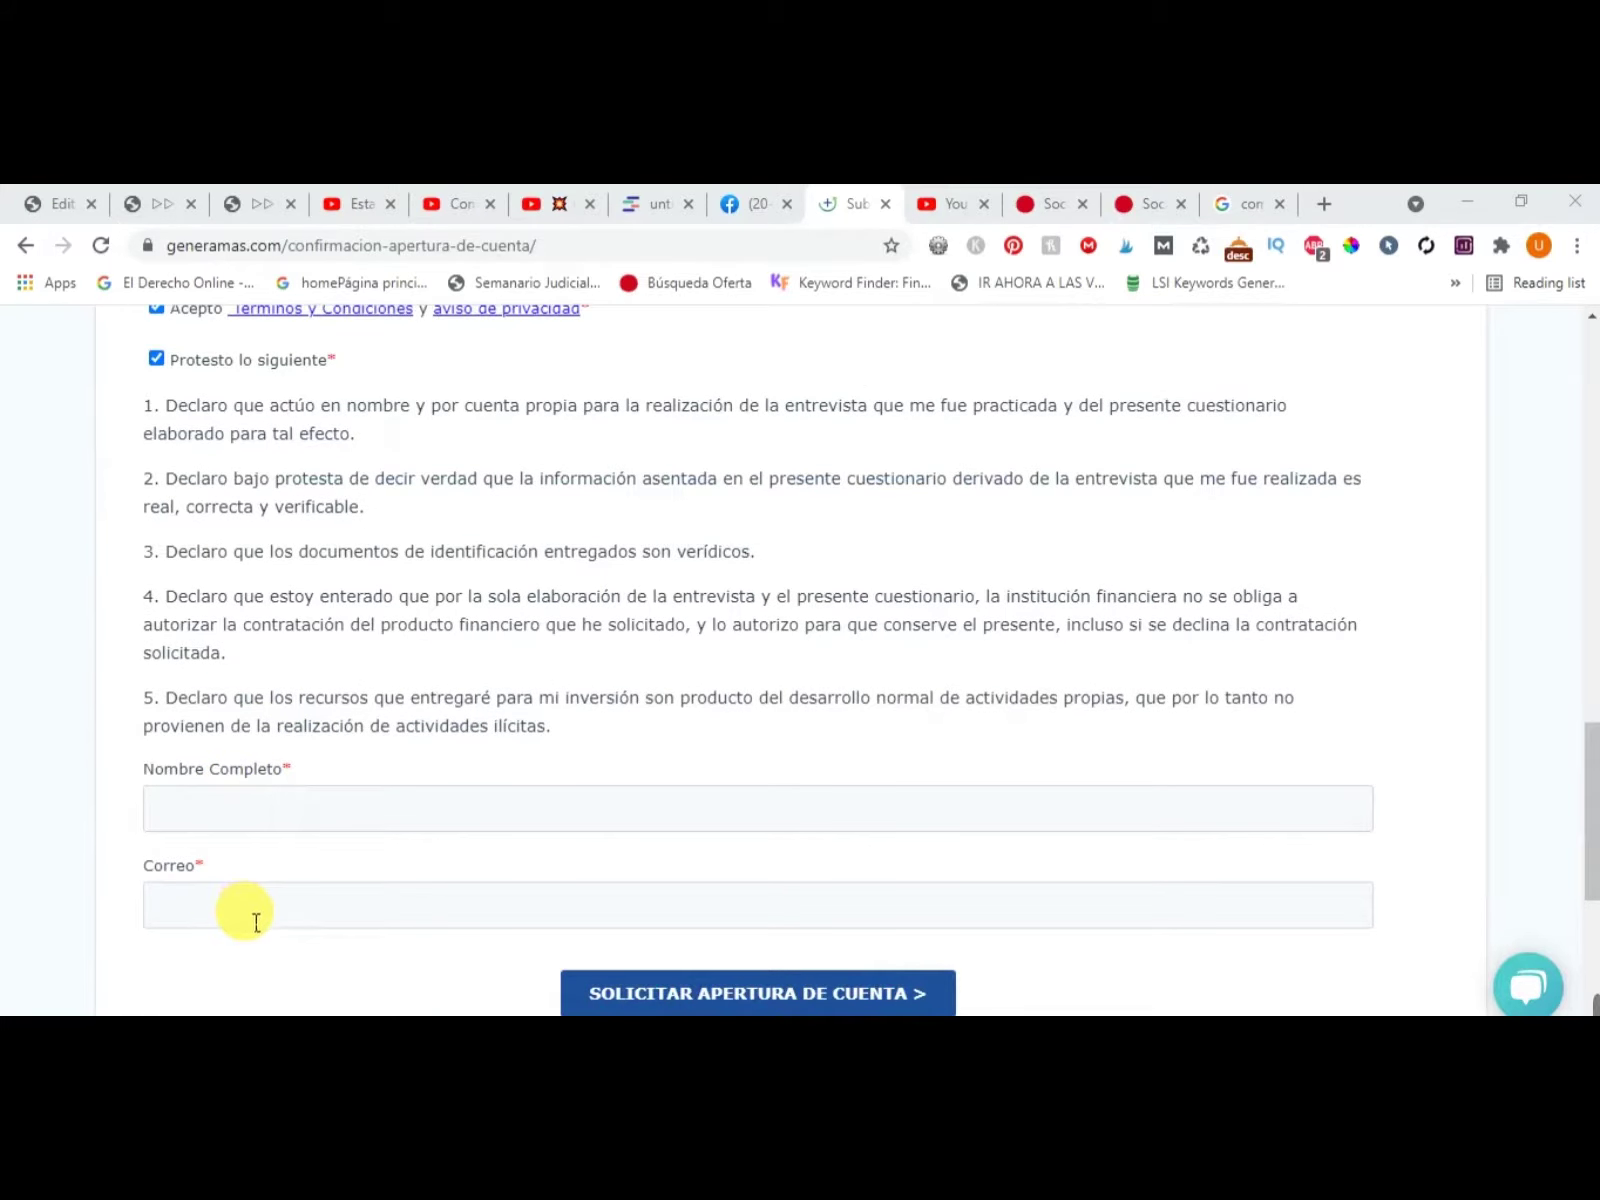
mouse_move(1180, 1005)
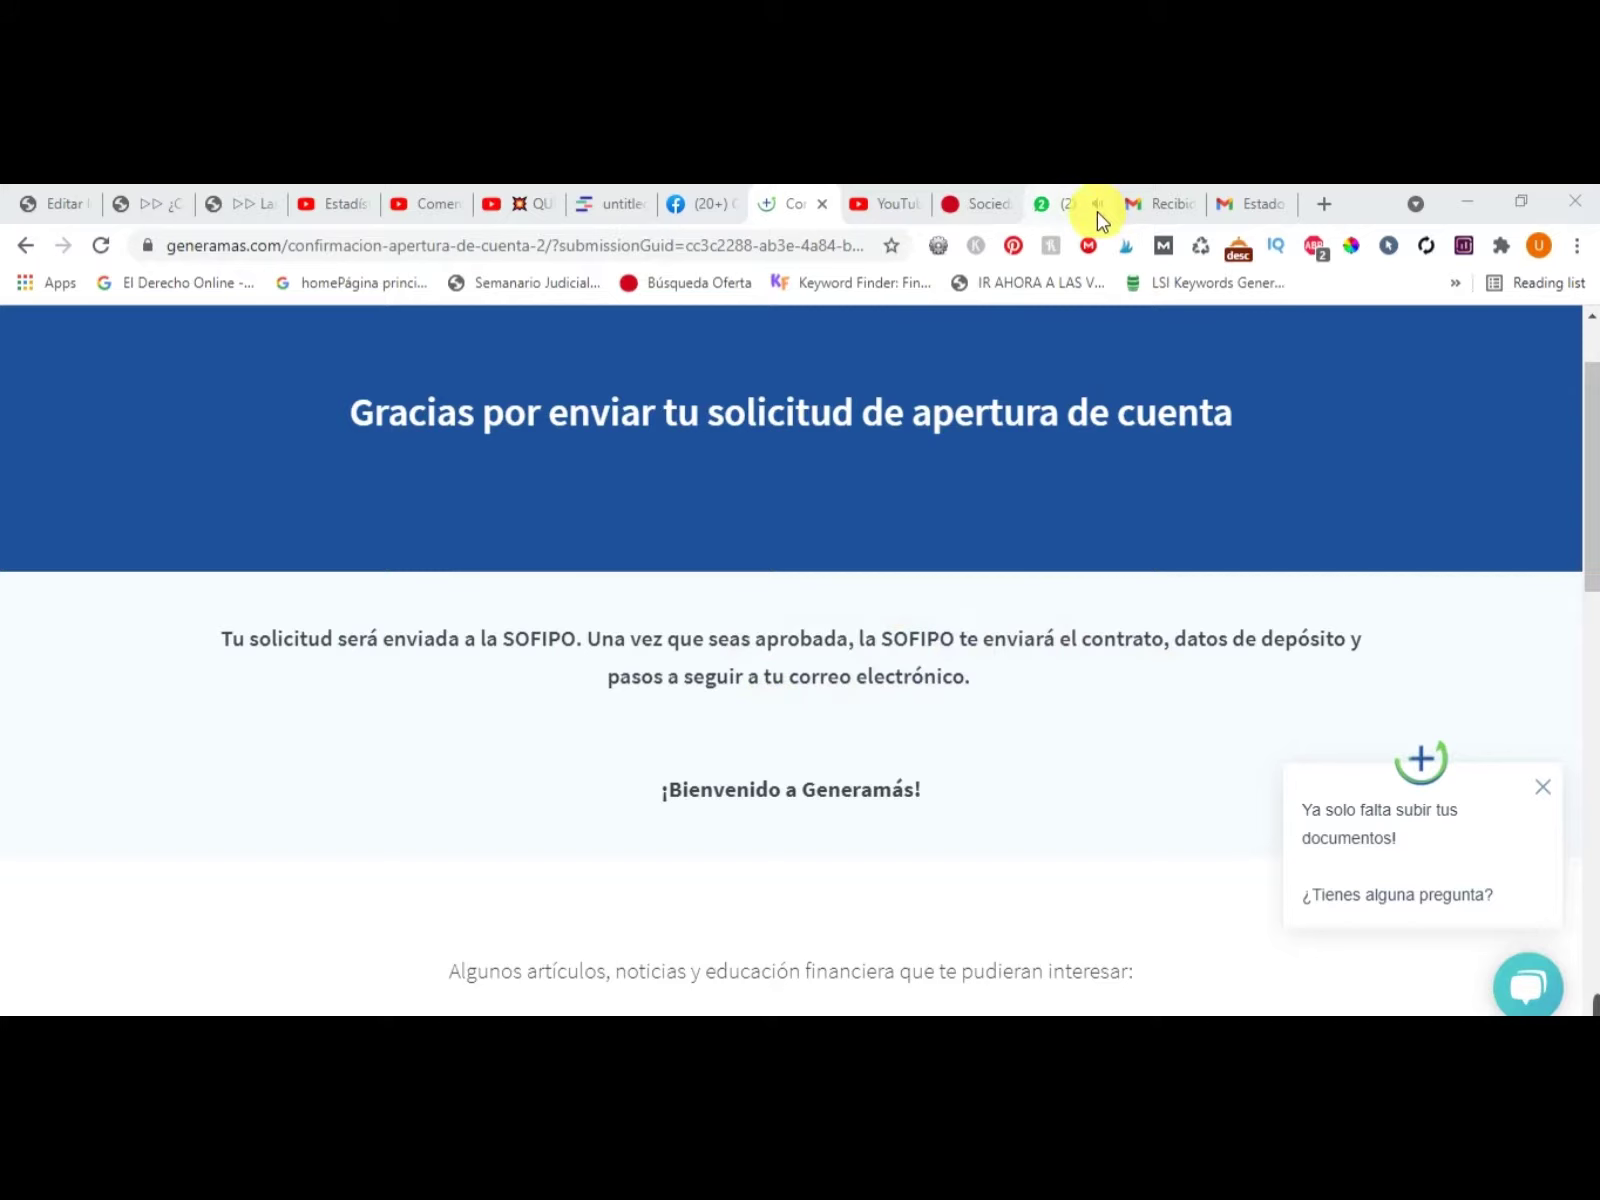
- Read the Generamás account-opening instructions, from the required documents to contract signing, the SPEI or bank deposit and the interest payments
mouse_move(1585, 1010)
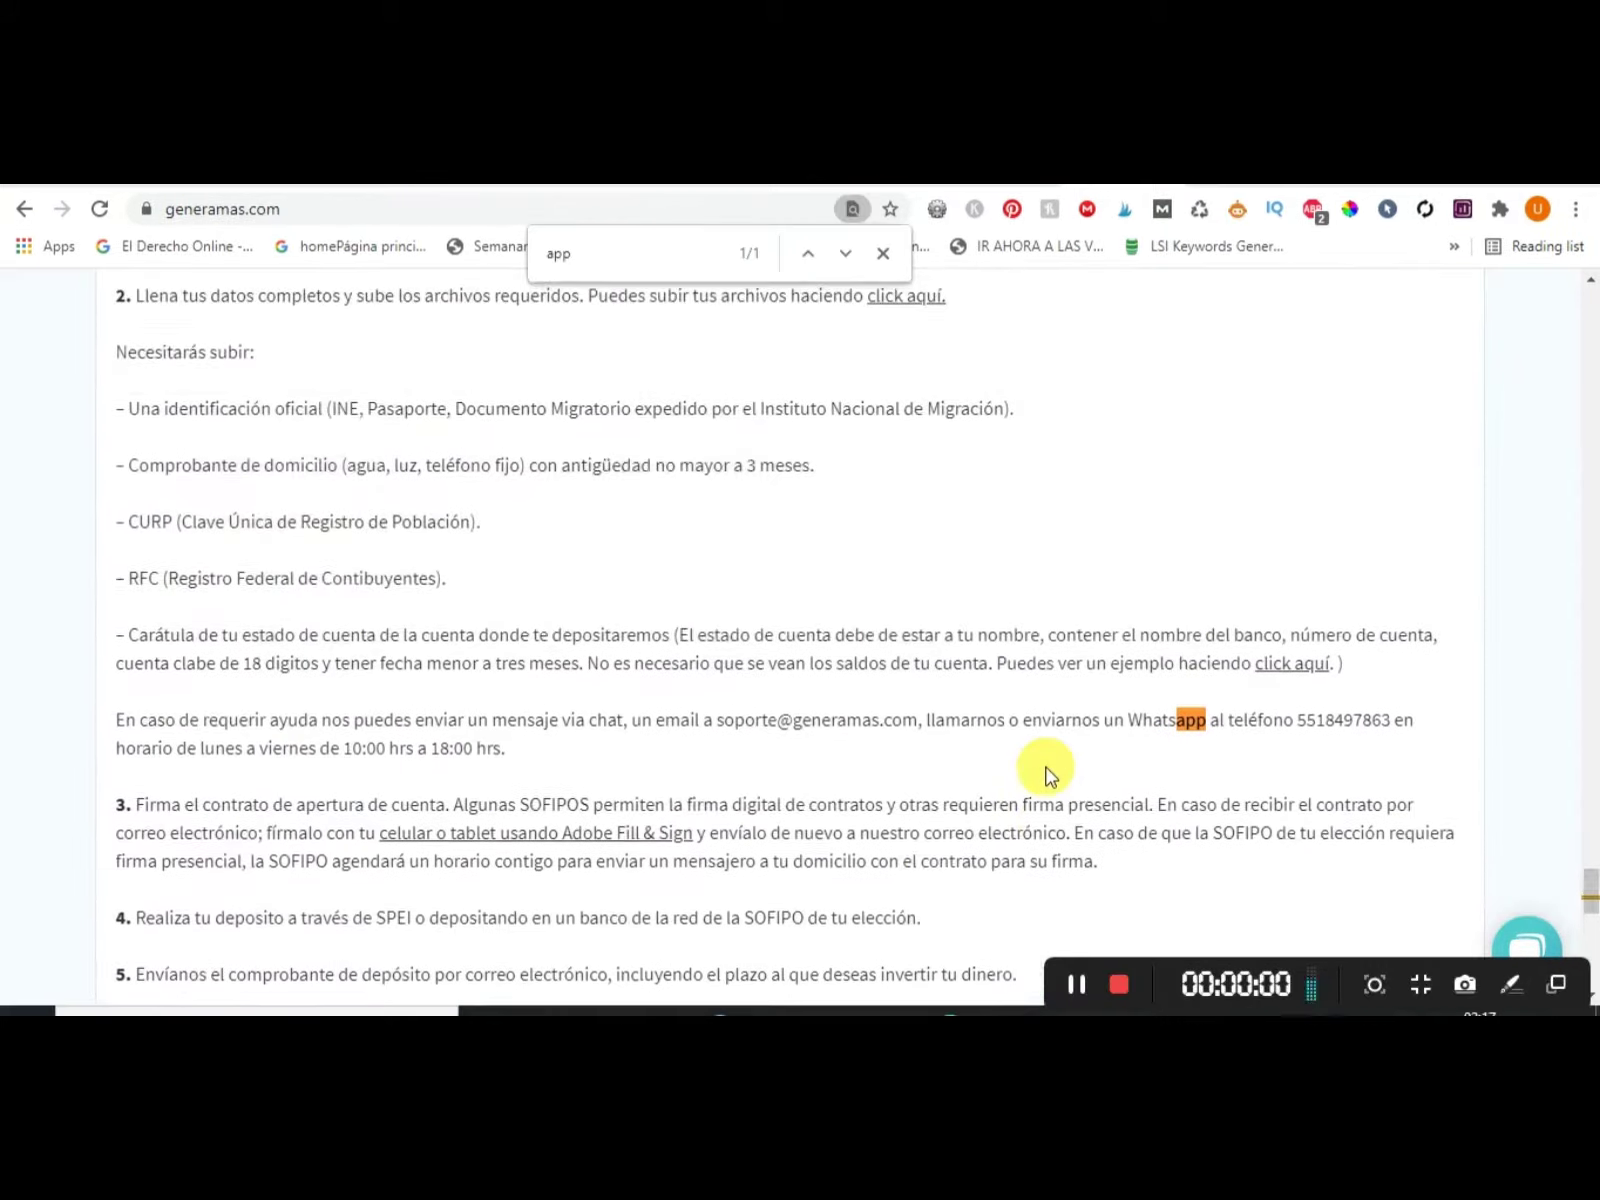
scroll(1045, 770, up, 4)
scroll(990, 782, down, 6)
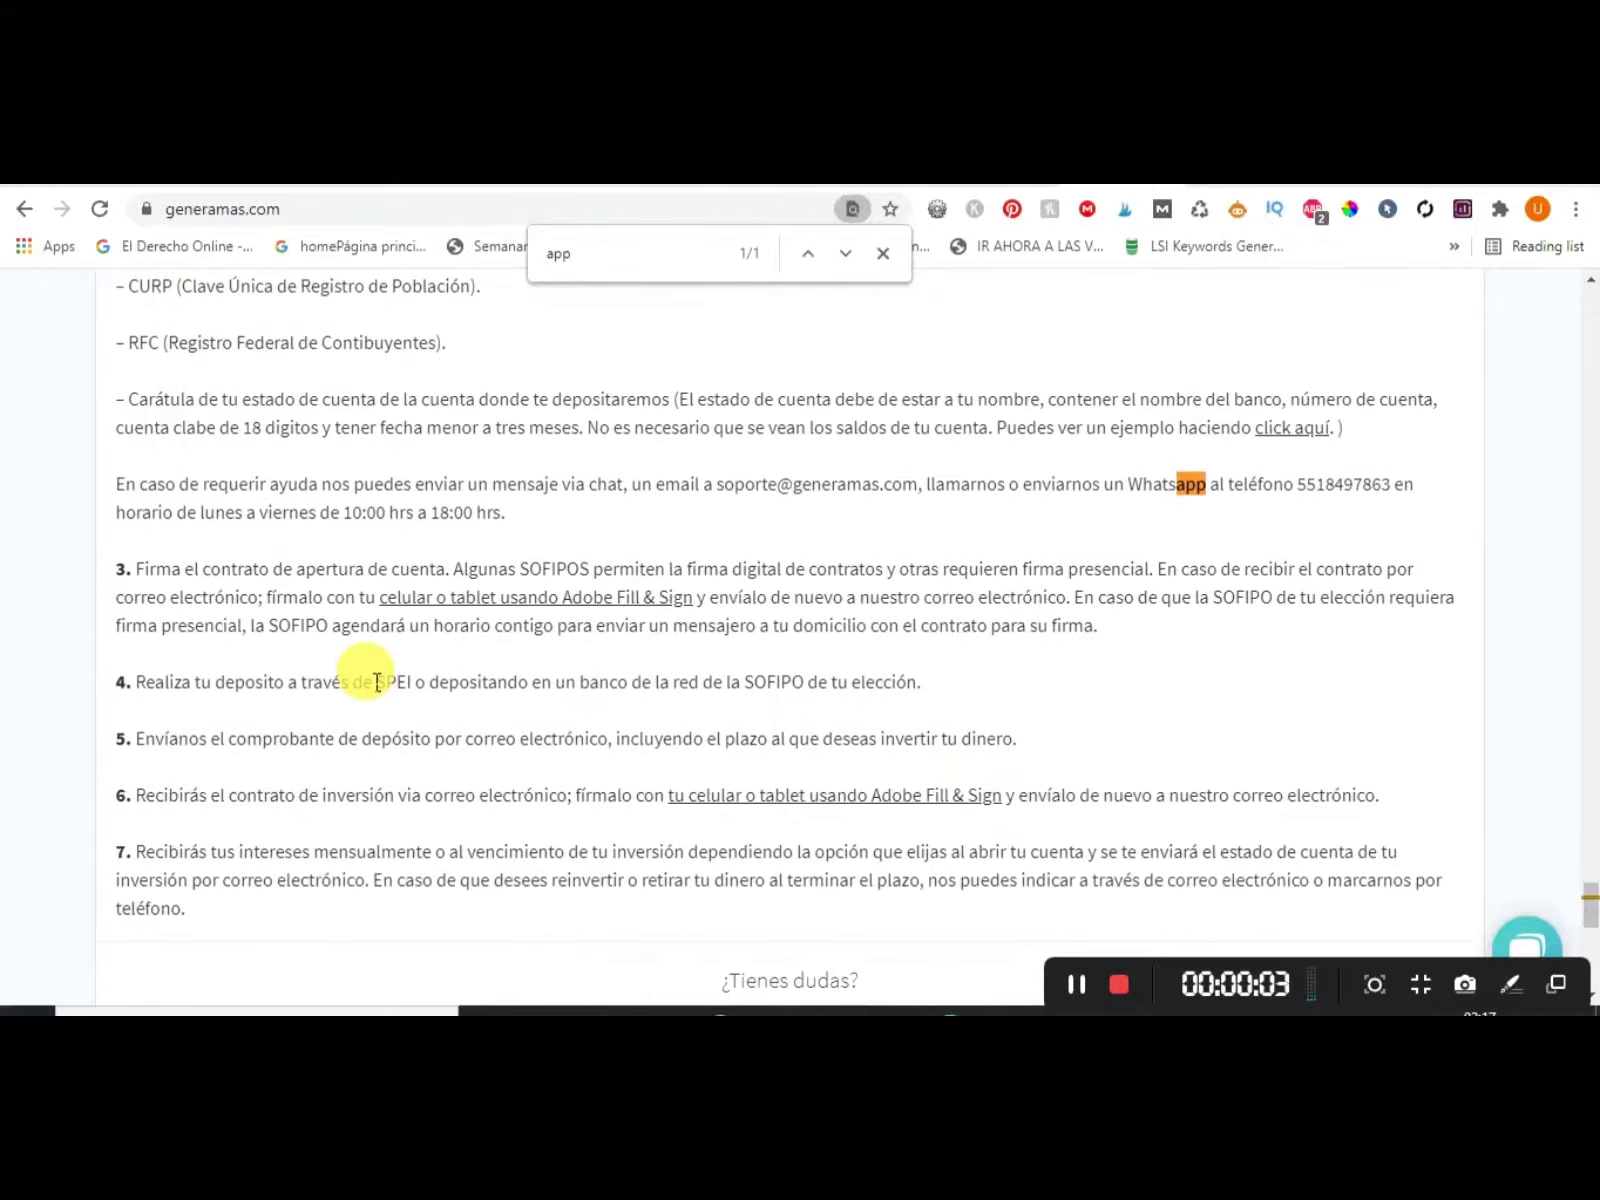